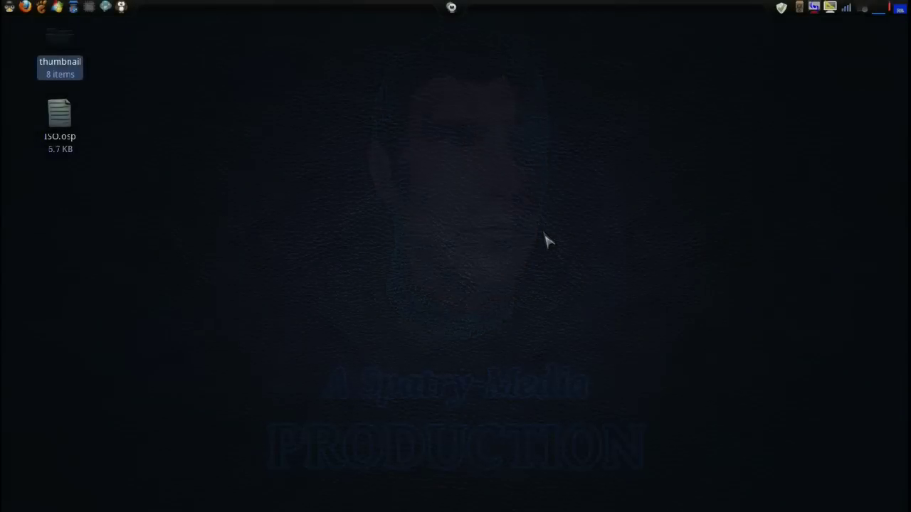
Rotate the desktop cube to the Windows XP VM workspace showing the shared F:\ drive.
{"action": "left_click_drag", "start_coordinate": [543, 238], "coordinate": [644, 143]}
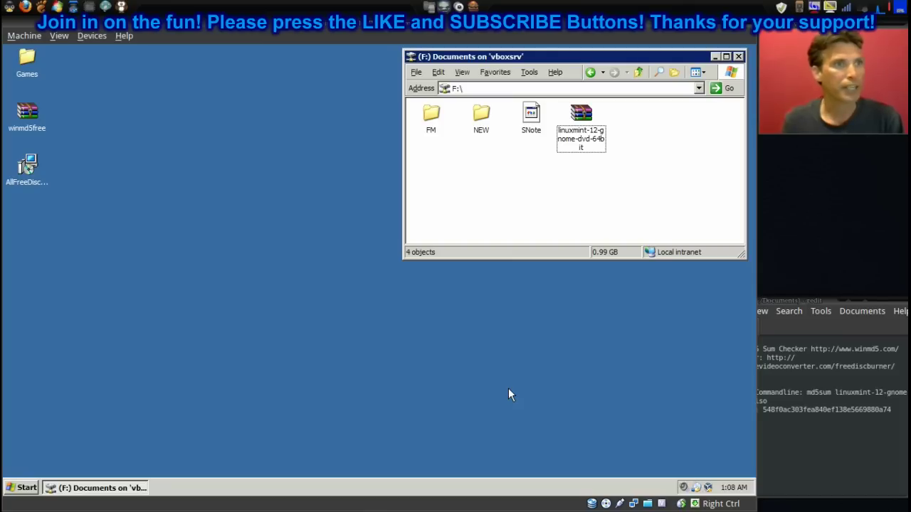
Extract WinMD5.exe from winmd5free.zip onto the desktop and close the WinRAR window.
{"action": "double_click", "coordinate": [28, 115]}
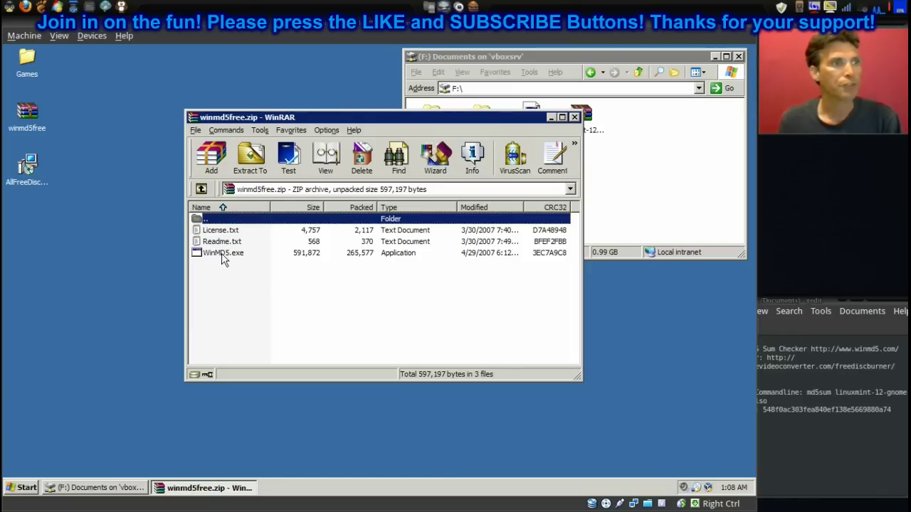
{"action": "left_click_drag", "start_coordinate": [221, 254], "coordinate": [40, 251]}
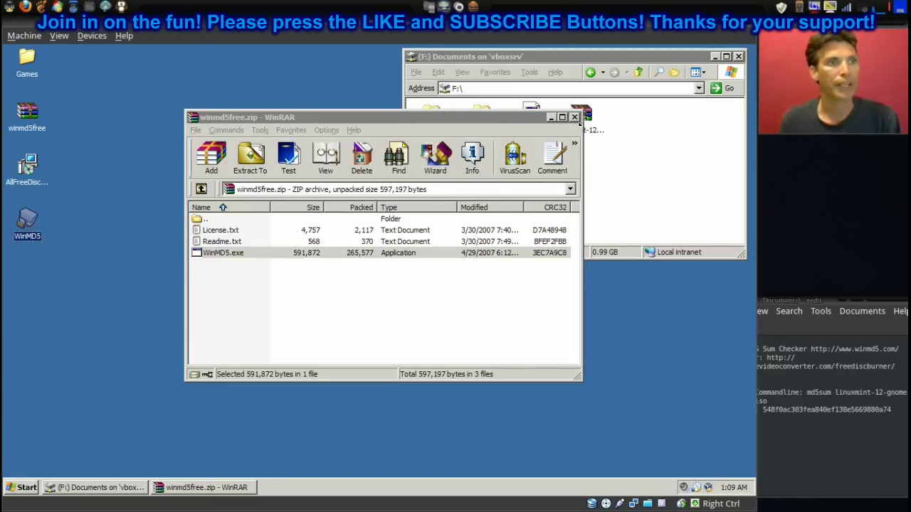
{"action": "left_click", "coordinate": [575, 117]}
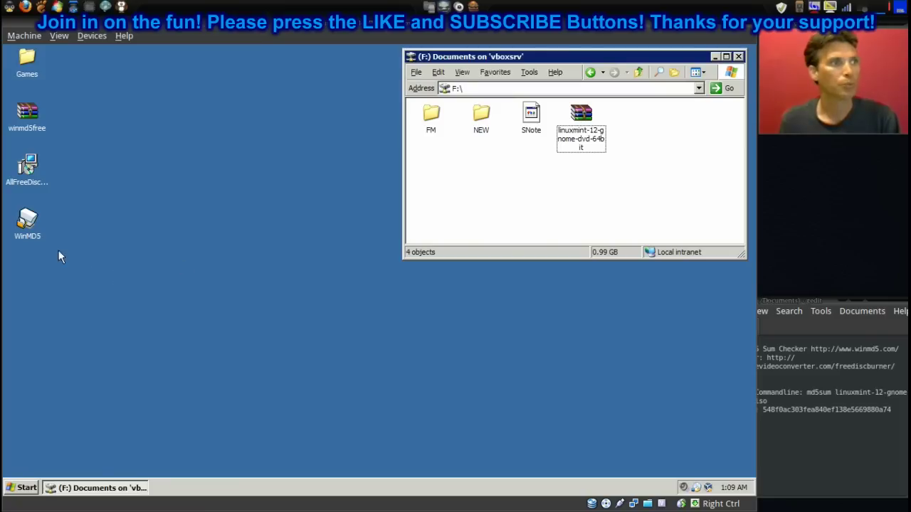
Launch WinMD5Free and copy the DVD 64-bit MD5 hash from the notes.
{"action": "double_click", "coordinate": [29, 223]}
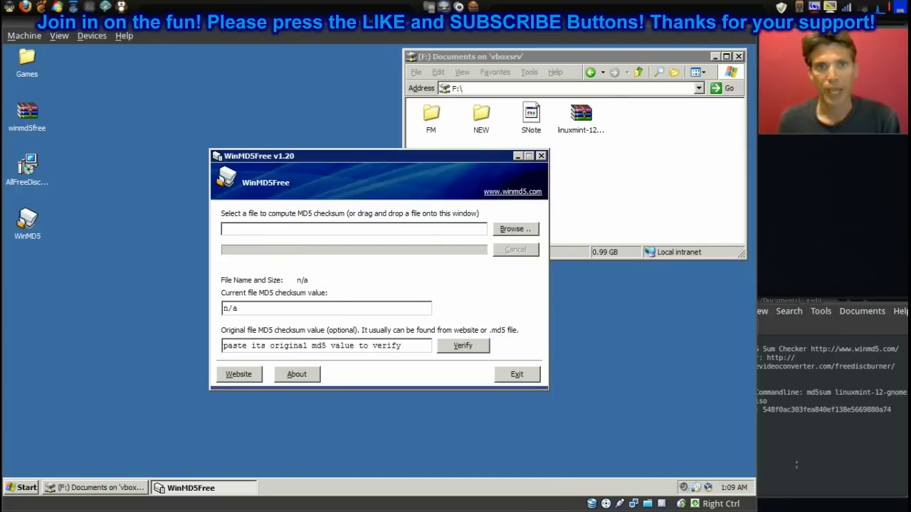
{"action": "left_click", "coordinate": [797, 465]}
{"action": "left_click_drag", "start_coordinate": [763, 412], "coordinate": [892, 408]}
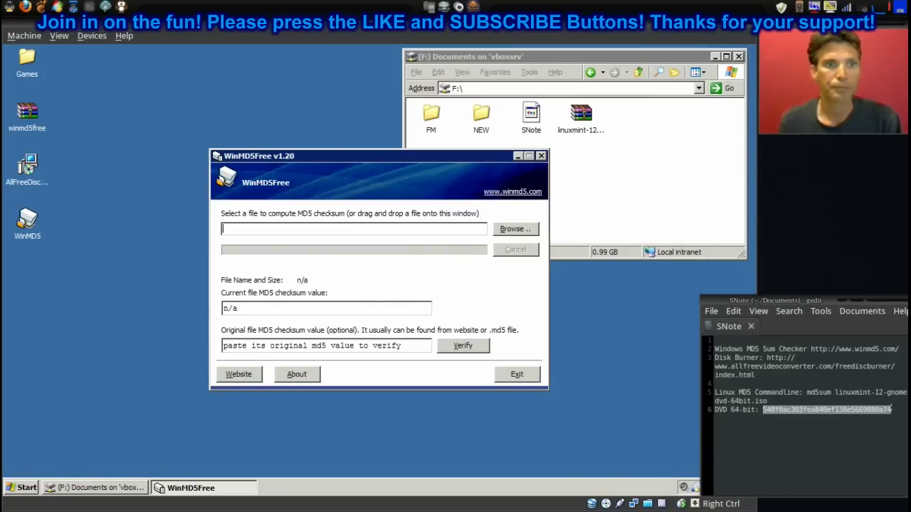
{"action": "right_click", "coordinate": [880, 409]}
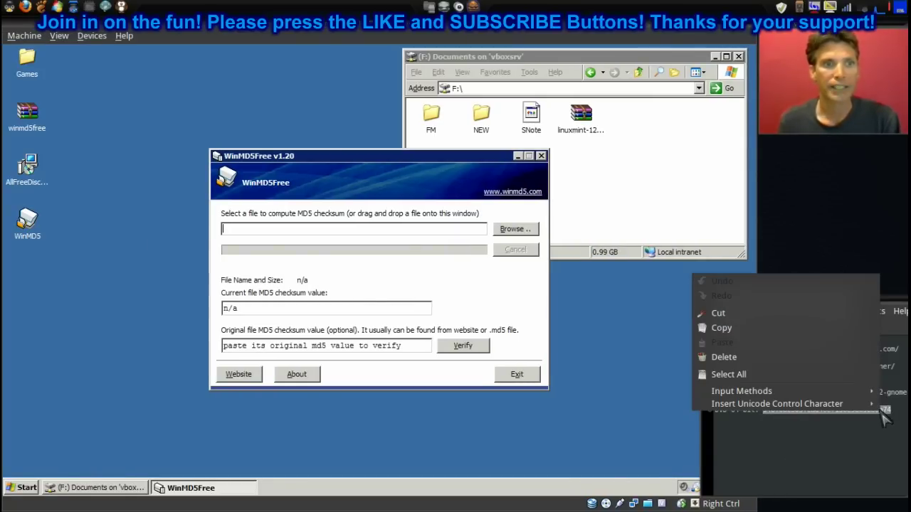
{"action": "left_click", "coordinate": [760, 328]}
Paste 548f0ac303fea840ef138e5669880a74 over the placeholder in the original checksum field.
{"action": "left_click", "coordinate": [348, 346]}
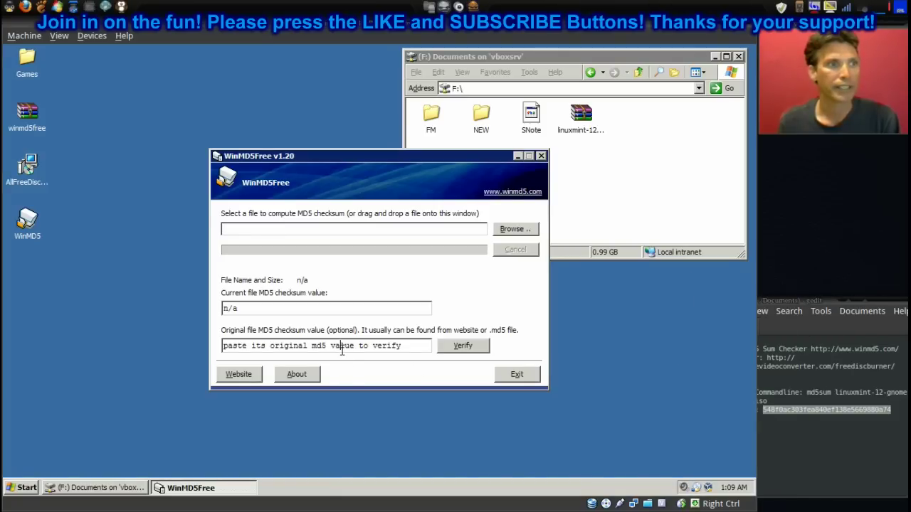
{"action": "double_click", "coordinate": [349, 347]}
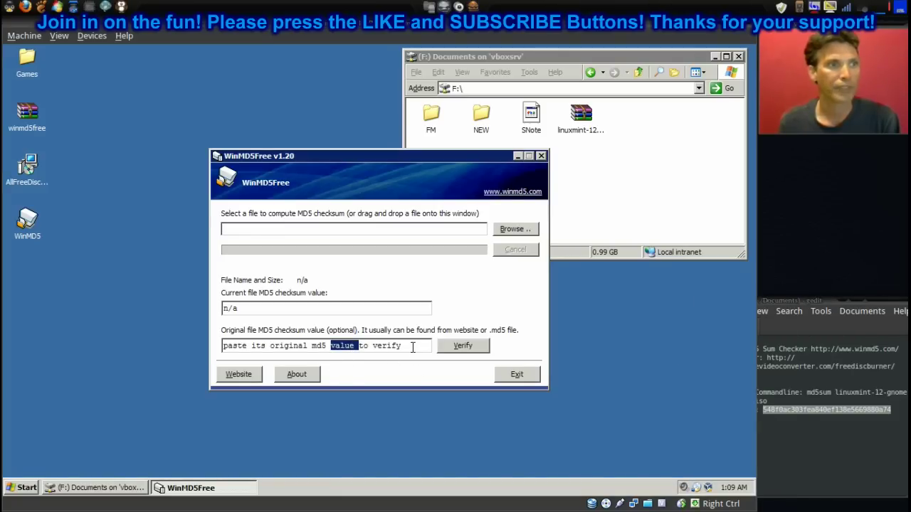
{"action": "left_click_drag", "start_coordinate": [412, 347], "coordinate": [208, 354]}
{"action": "right_click", "coordinate": [230, 346]}
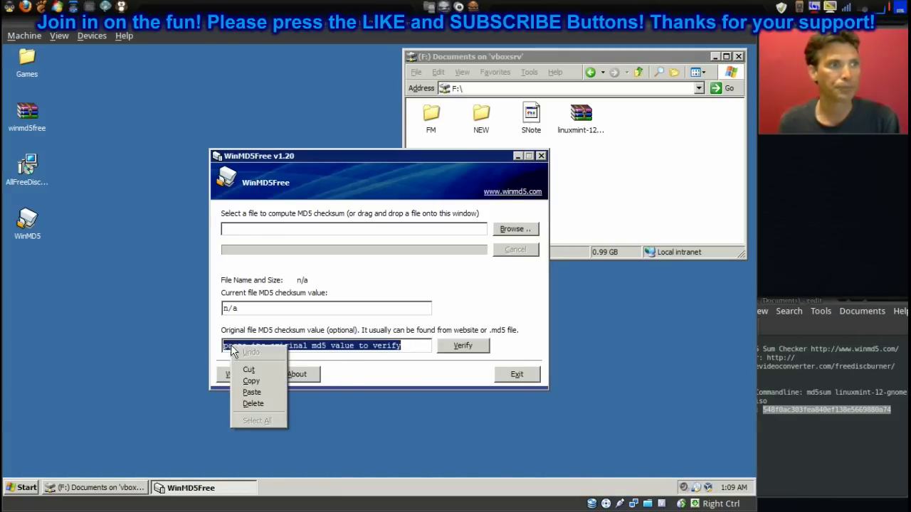
{"action": "left_click", "coordinate": [254, 392]}
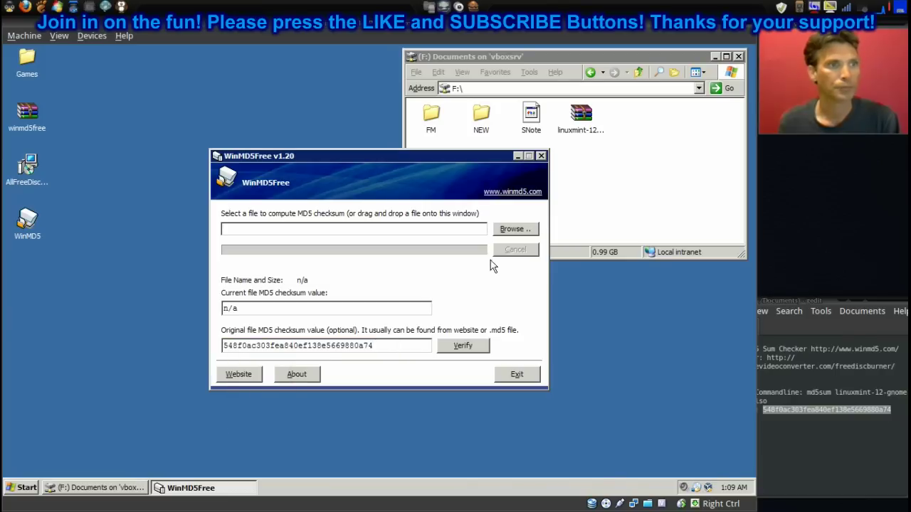
Load linuxmint-12-gnome-dvd-64bit.iso from the shared F: Documents folder to compute its MD5.
{"action": "left_click", "coordinate": [509, 232]}
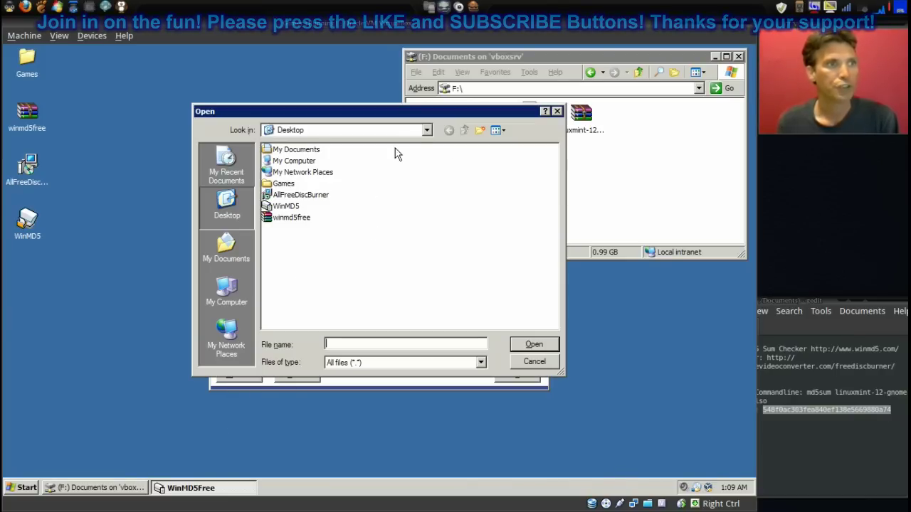
{"action": "left_click", "coordinate": [427, 131]}
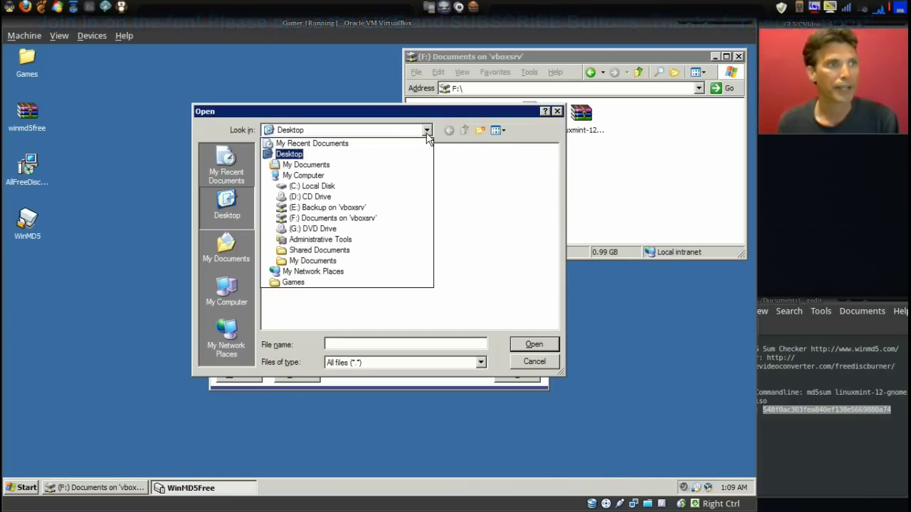
{"action": "left_click", "coordinate": [364, 221]}
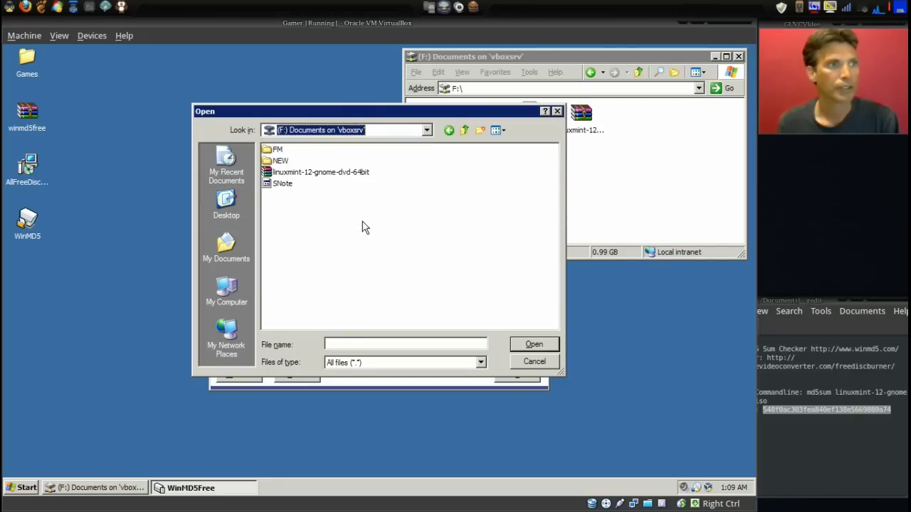
{"action": "left_click", "coordinate": [296, 173]}
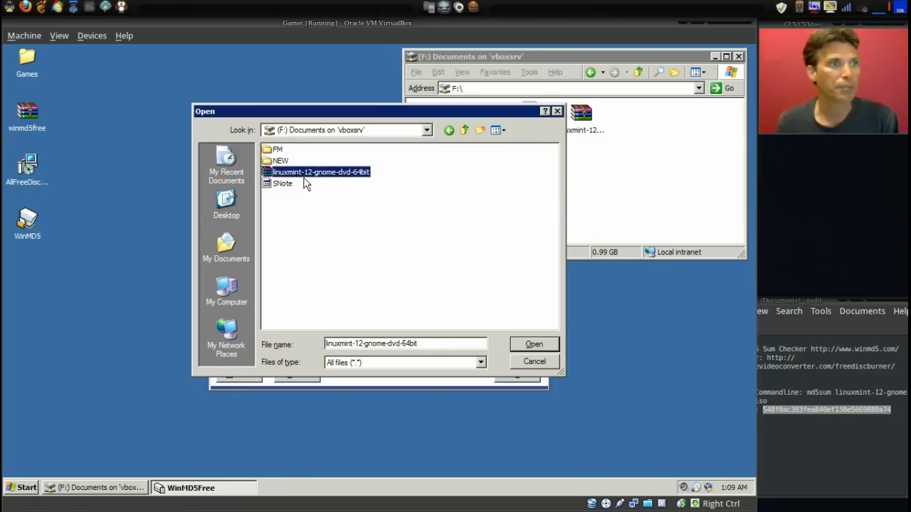
{"action": "left_click", "coordinate": [534, 345]}
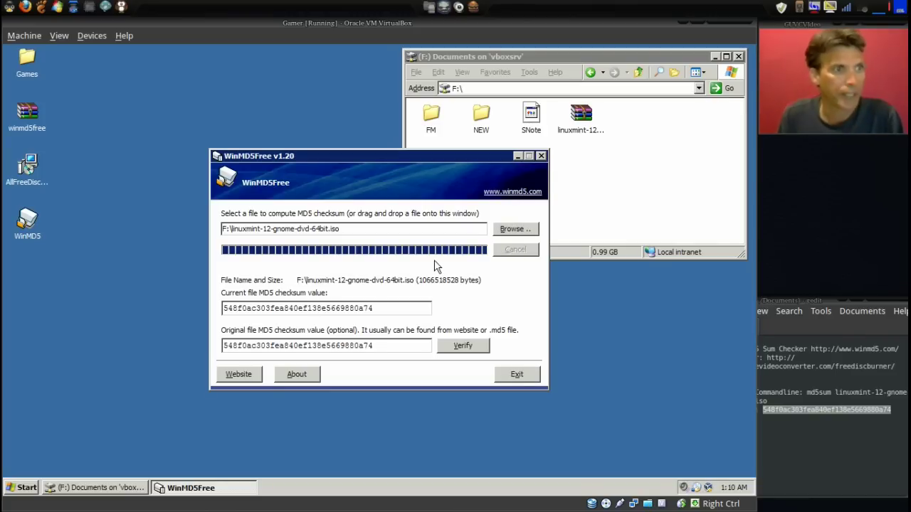
Verify the computed checksum matches the original, then roll up the VM window.
{"action": "left_click", "coordinate": [464, 345]}
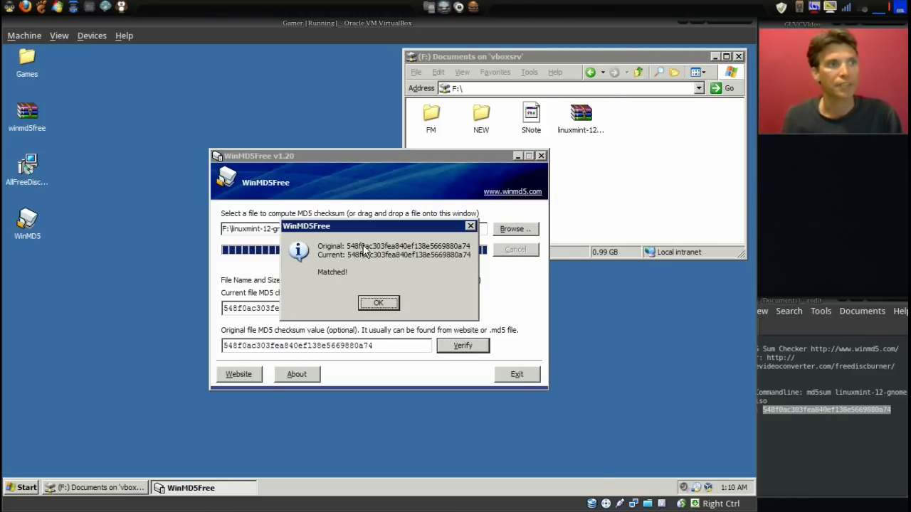
{"action": "left_click", "coordinate": [385, 305]}
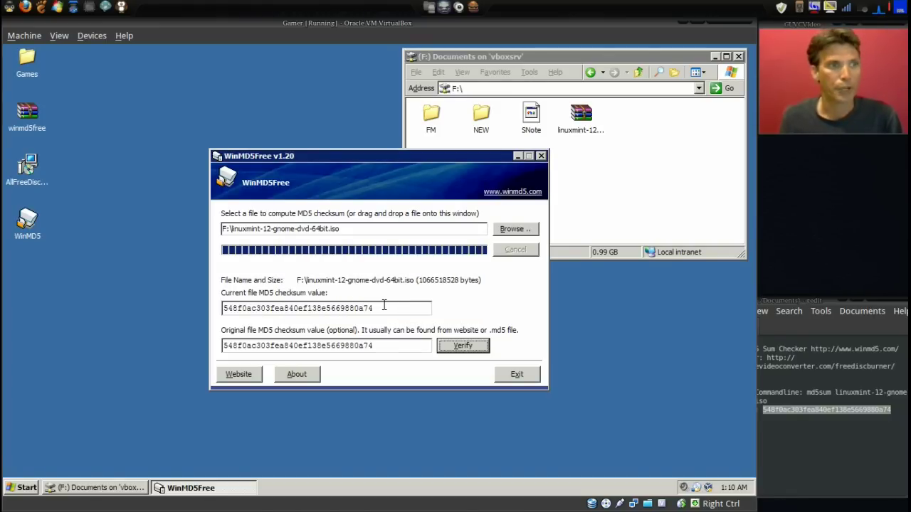
{"action": "double_click", "coordinate": [423, 27]}
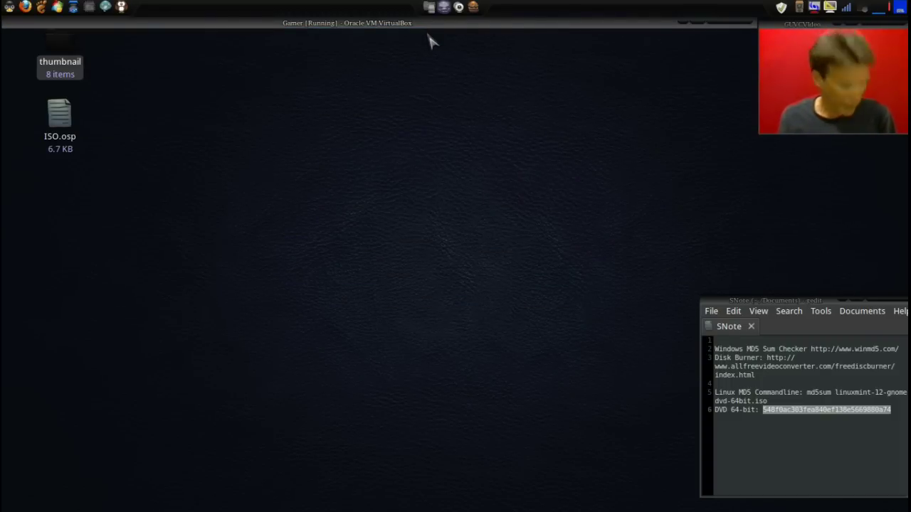
In the Guake terminal, run cd Documents and ls to list the ISO.
{"action": "key", "text": "F12"}
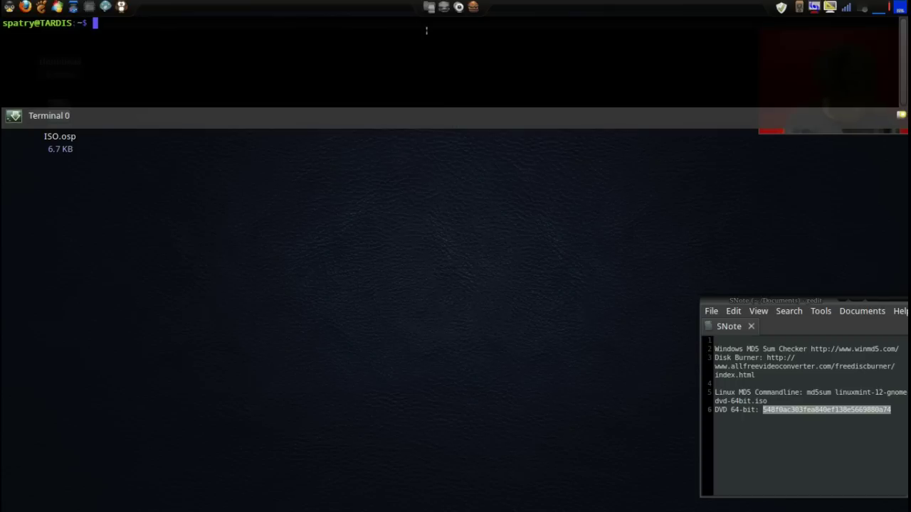
{"action": "type", "text": "cd Documents"}
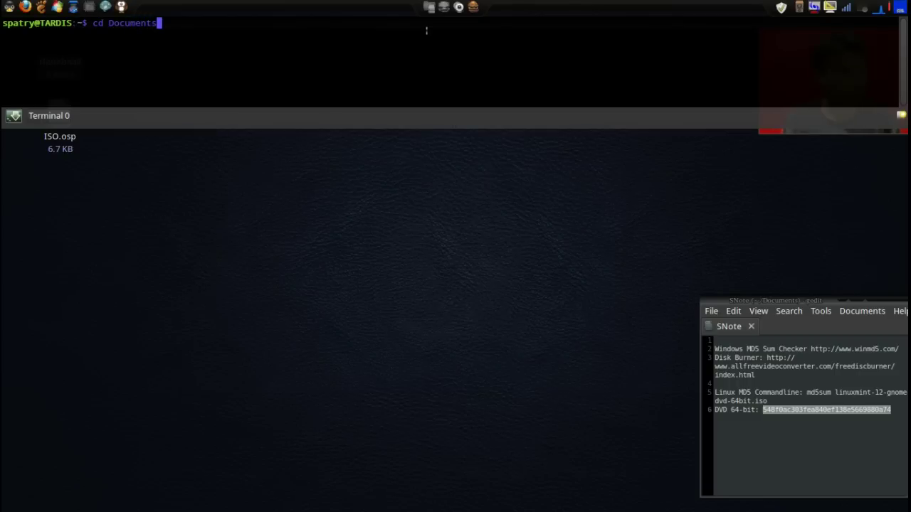
{"action": "key", "text": "Return"}
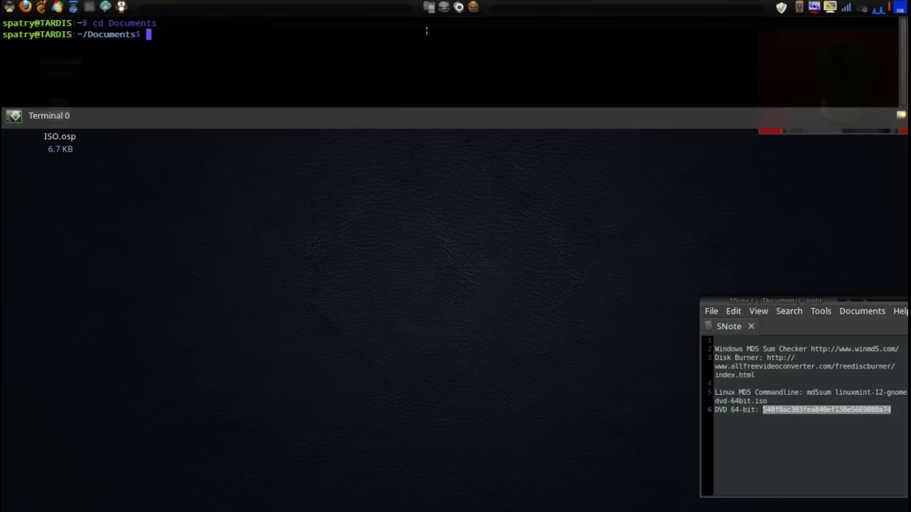
{"action": "type", "text": "ls"}
{"action": "key", "text": "Return"}
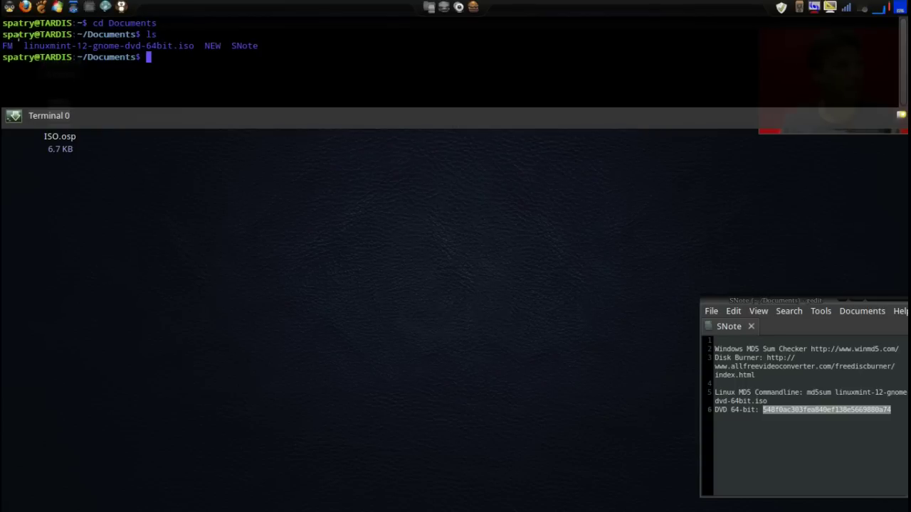
Run md5sum on the copied ISO file name, getting 548f0ac303fea840ef138e5669880a74.
{"action": "left_click_drag", "start_coordinate": [22, 46], "coordinate": [192, 46]}
{"action": "right_click", "coordinate": [186, 47]}
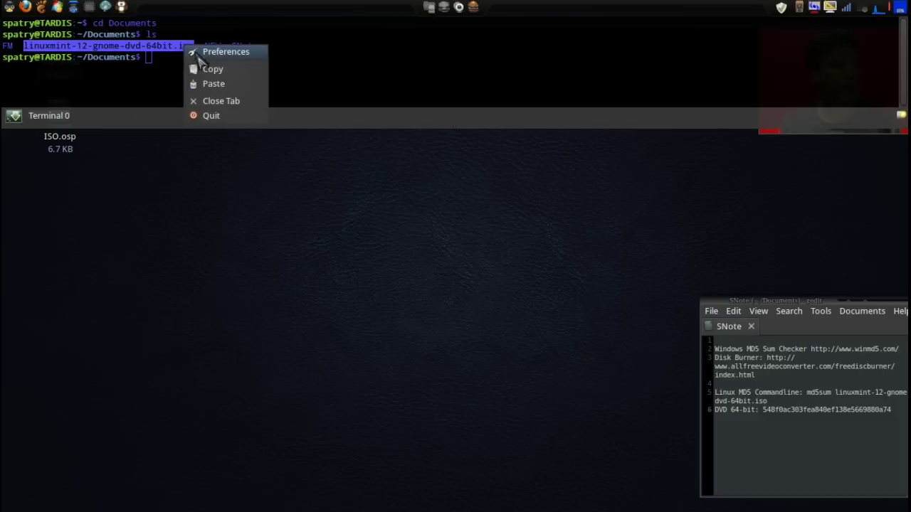
{"action": "left_click", "coordinate": [209, 73]}
{"action": "left_click", "coordinate": [191, 59]}
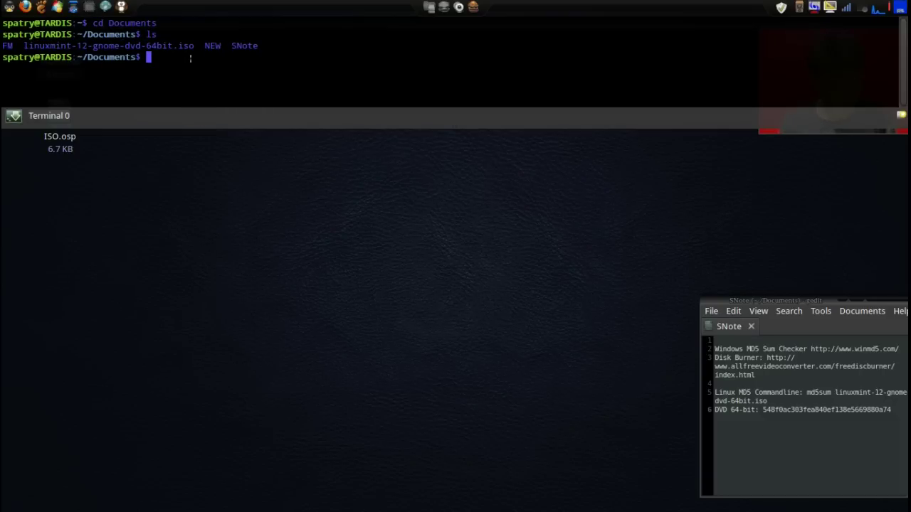
{"action": "type", "text": "md5sum"}
{"action": "right_click", "coordinate": [191, 57]}
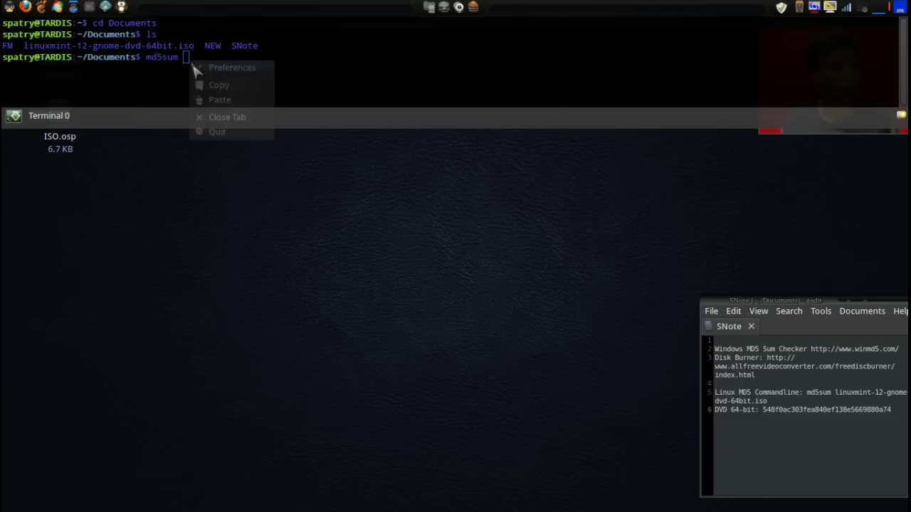
{"action": "left_click", "coordinate": [205, 99]}
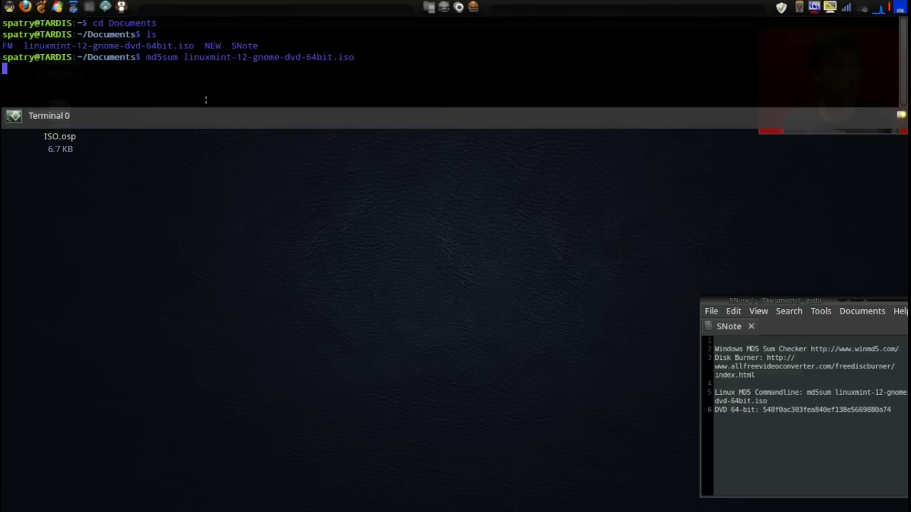
{"action": "key", "text": "Return"}
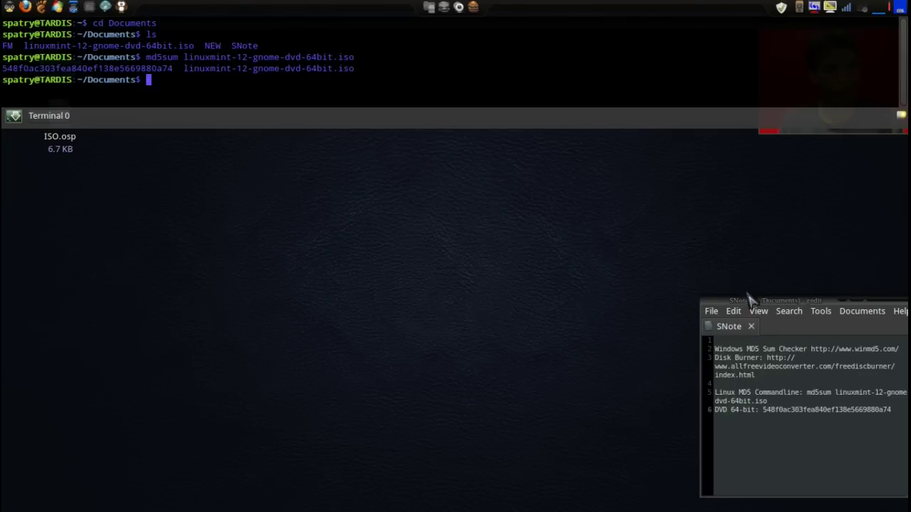
{"action": "left_click_drag", "start_coordinate": [754, 300], "coordinate": [80, 168]}
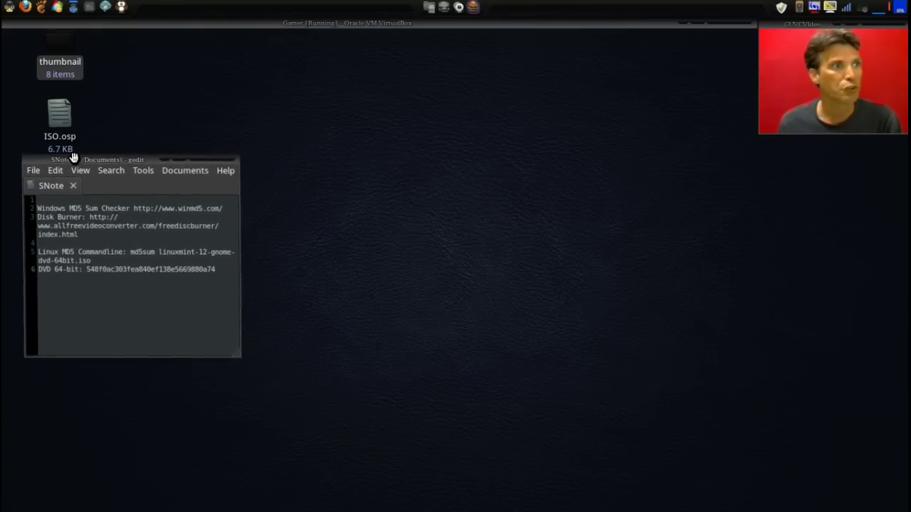
Show Guake again to compare its md5sum with the noted hash, then move the notes back right.
{"action": "key", "text": "F12"}
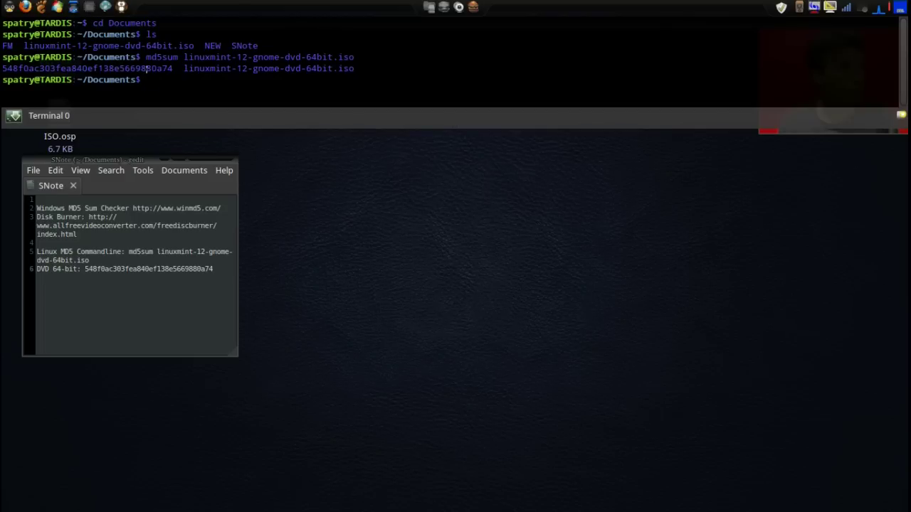
{"action": "key", "text": "F12"}
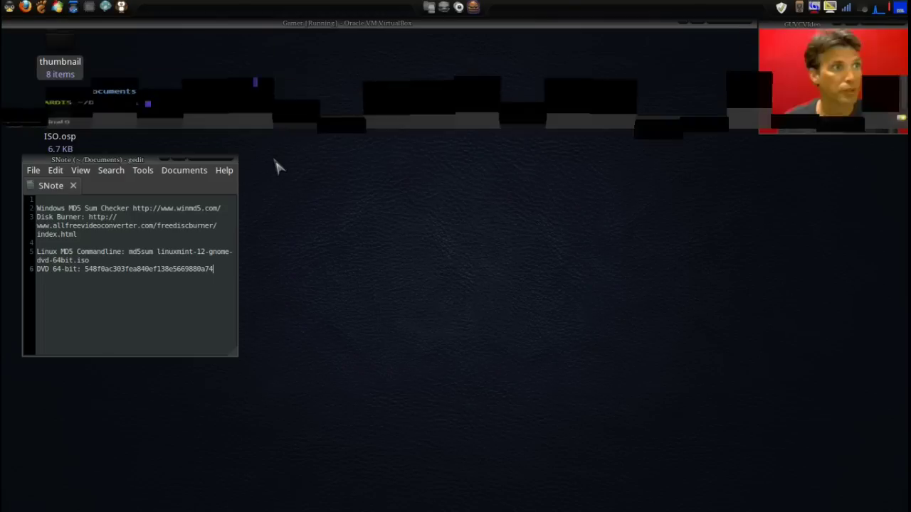
{"action": "left_click_drag", "start_coordinate": [118, 161], "coordinate": [787, 301]}
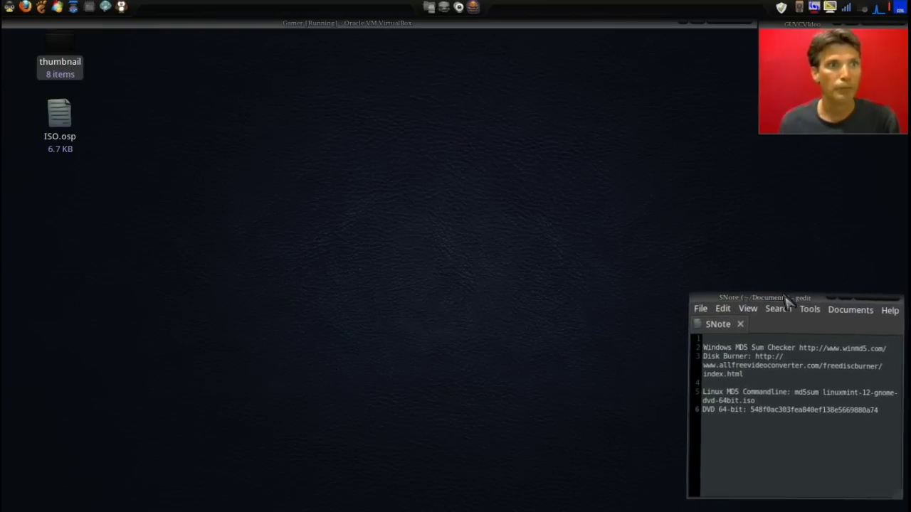
Return to the Windows XP VM and exit WinMD5Free.
{"action": "left_click", "coordinate": [464, 35]}
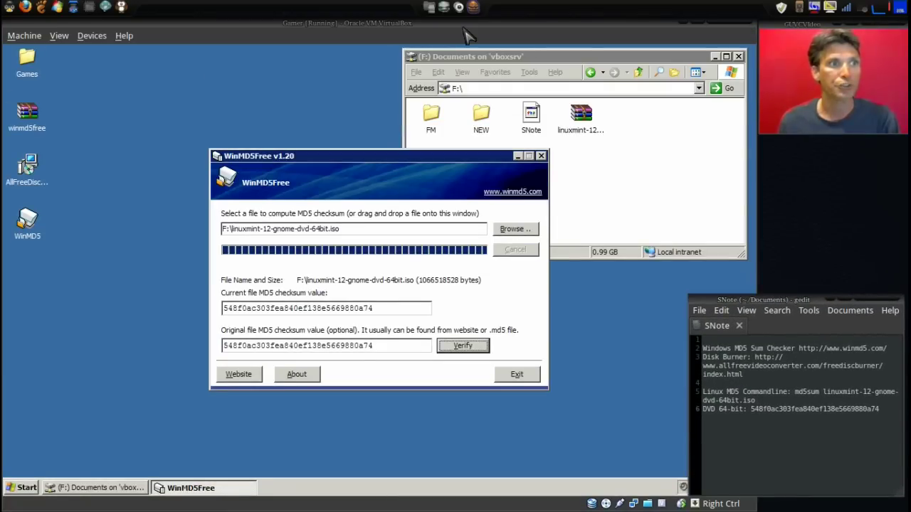
{"action": "left_click", "coordinate": [522, 376]}
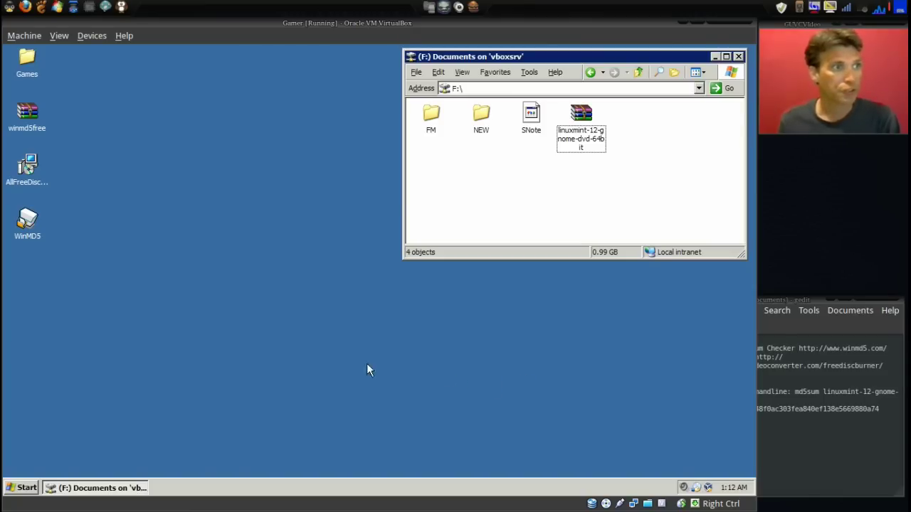
{"action": "left_click", "coordinate": [22, 488]}
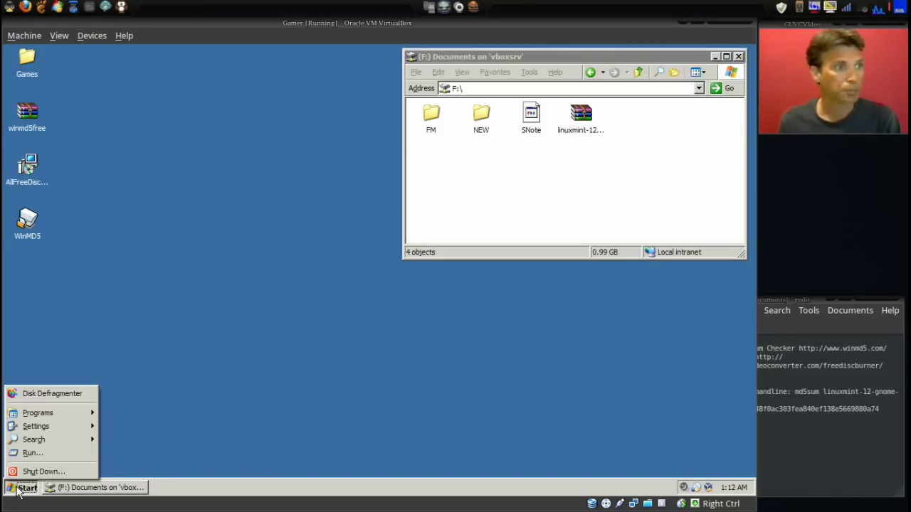
{"action": "mouse_move", "coordinate": [44, 416]}
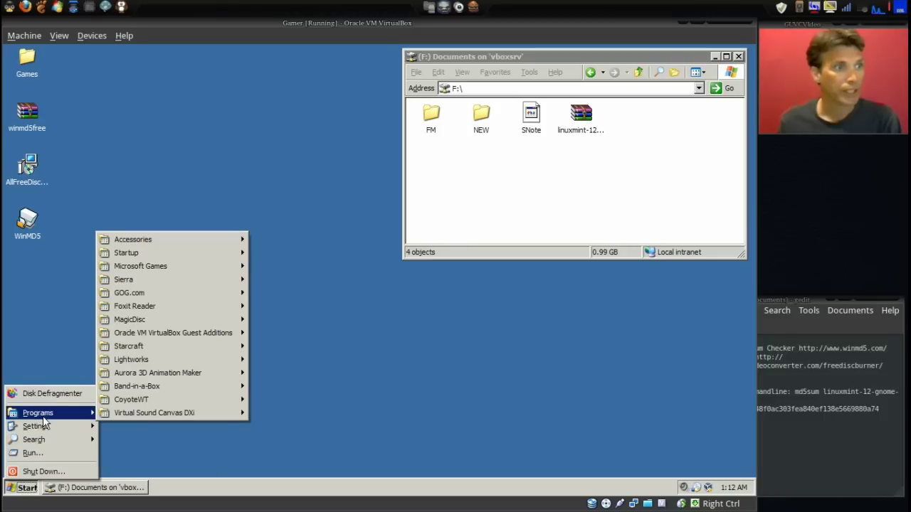
{"action": "mouse_move", "coordinate": [135, 413]}
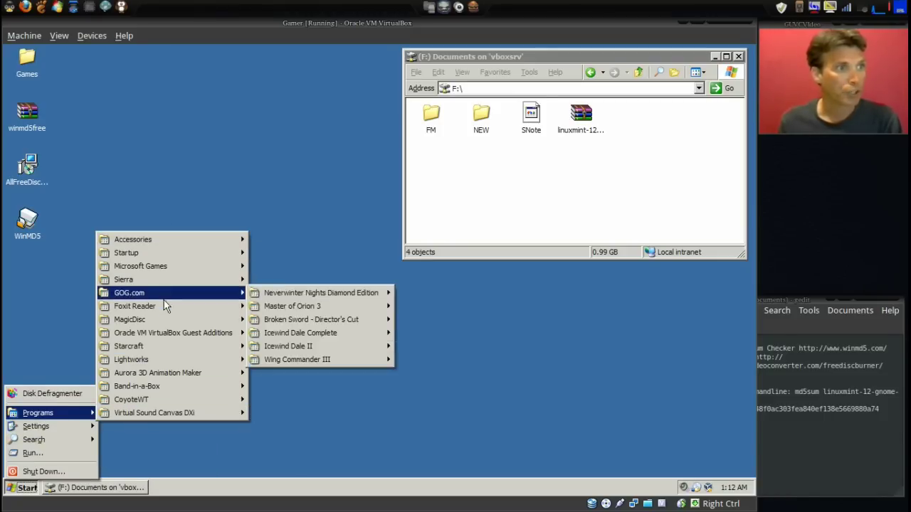
{"action": "mouse_move", "coordinate": [201, 269]}
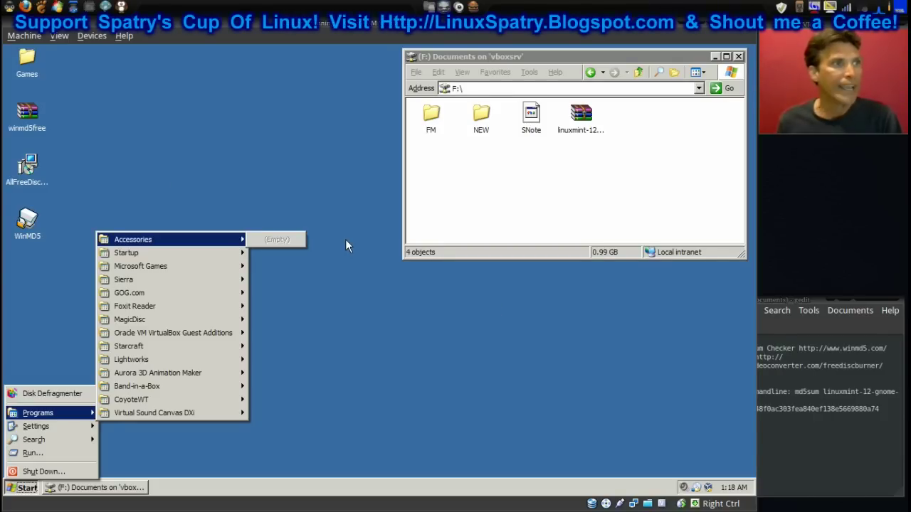
{"action": "left_click", "coordinate": [164, 166]}
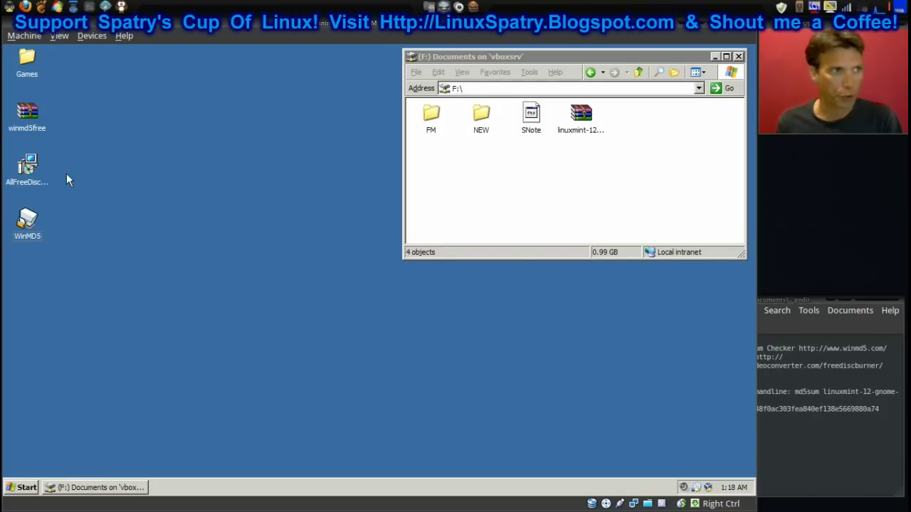
Start the All Free Disc Burner installer, accept the licence, and decline the toolbar's search and home page.
{"action": "double_click", "coordinate": [28, 168]}
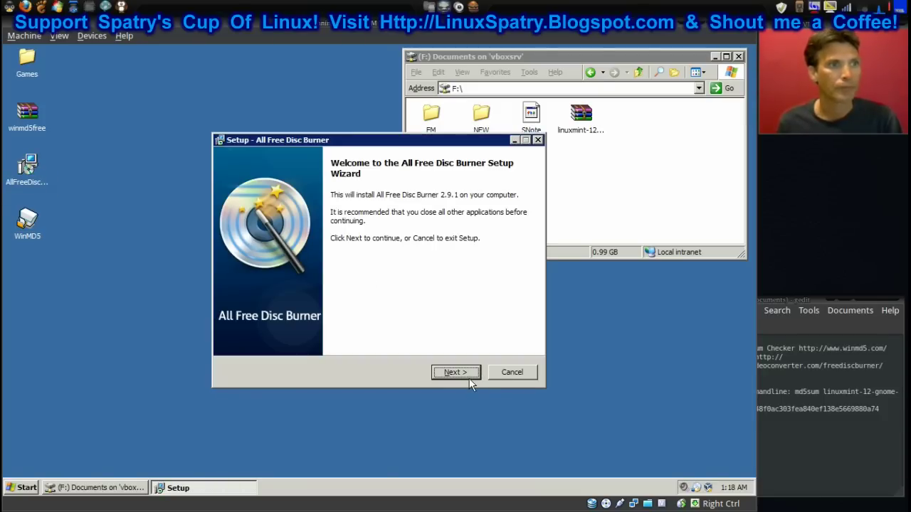
{"action": "left_click", "coordinate": [456, 372]}
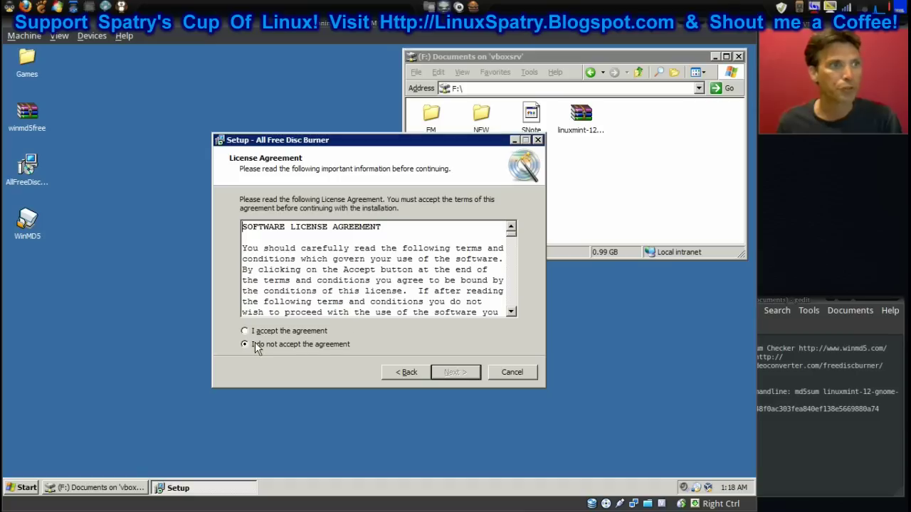
{"action": "left_click", "coordinate": [257, 331]}
{"action": "left_click", "coordinate": [438, 378]}
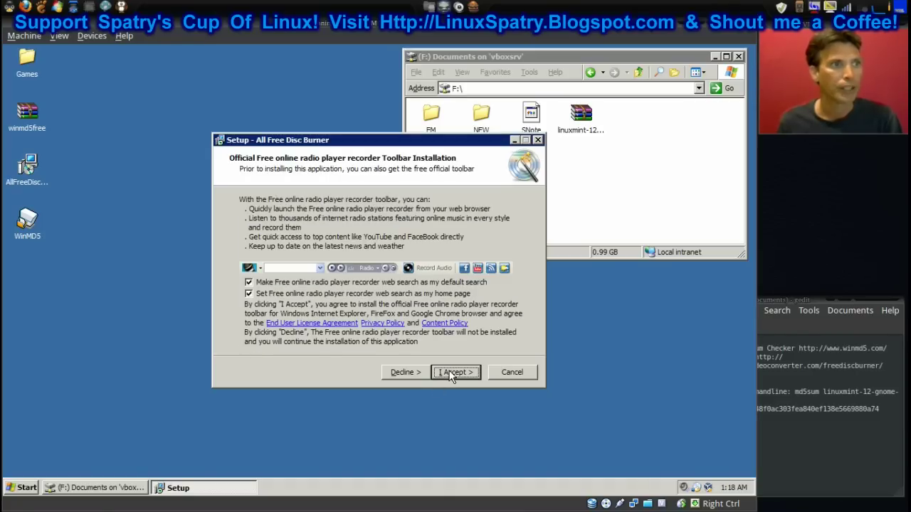
{"action": "left_click", "coordinate": [249, 294]}
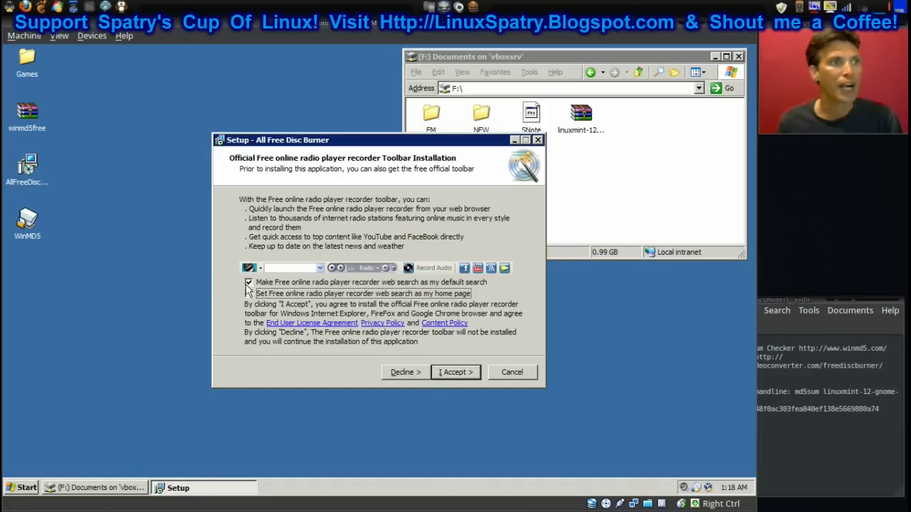
{"action": "left_click", "coordinate": [250, 284]}
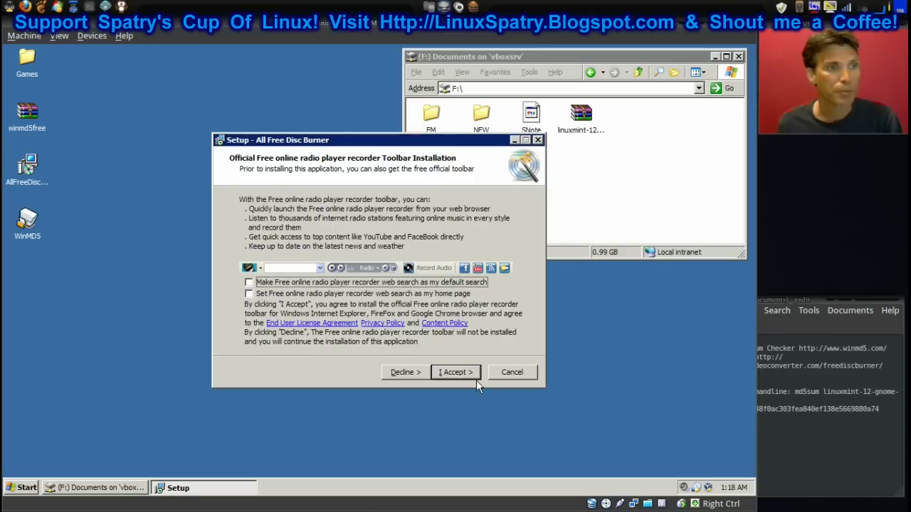
{"action": "left_click", "coordinate": [458, 374]}
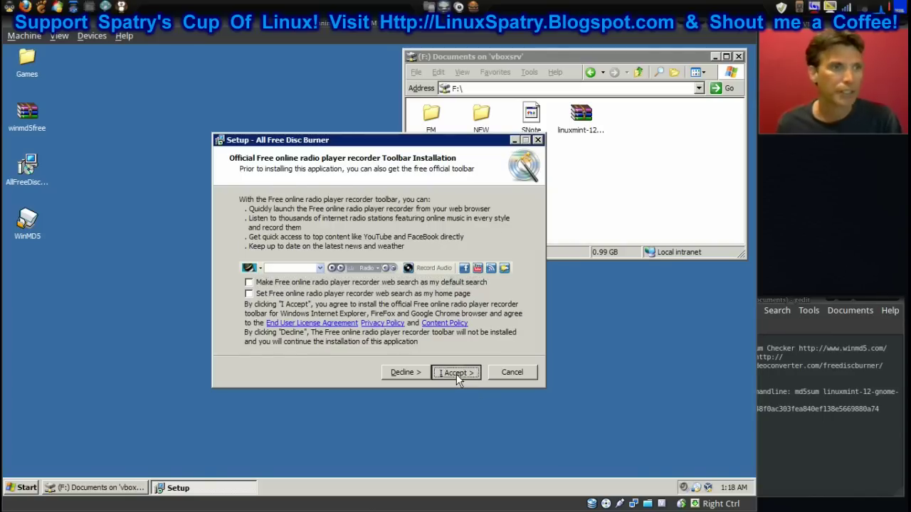
Keep the default install location, skip the Start Menu icon, and install.
{"action": "left_click", "coordinate": [455, 373]}
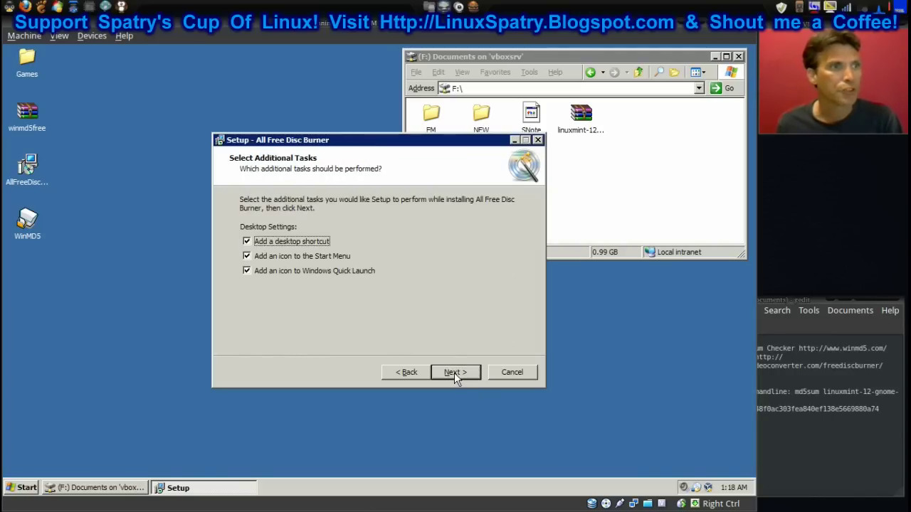
{"action": "left_click", "coordinate": [247, 257]}
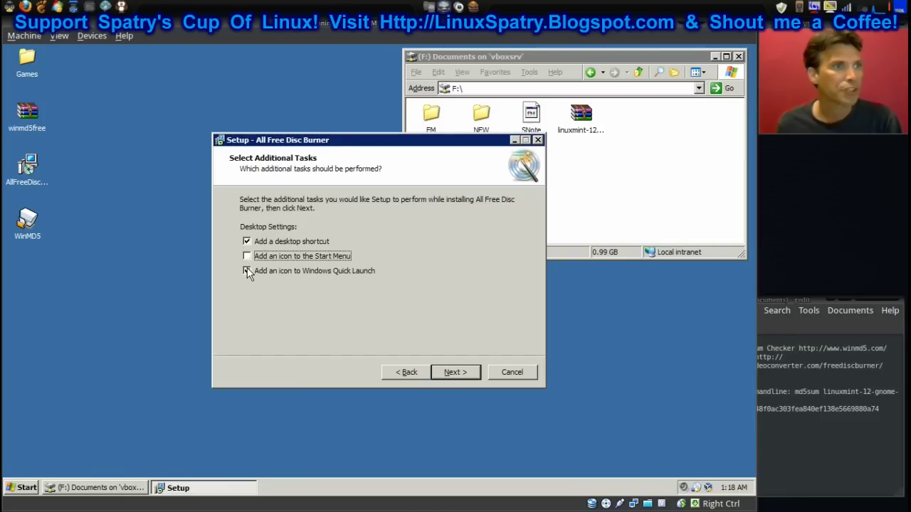
{"action": "left_click", "coordinate": [247, 271]}
{"action": "left_click", "coordinate": [443, 375]}
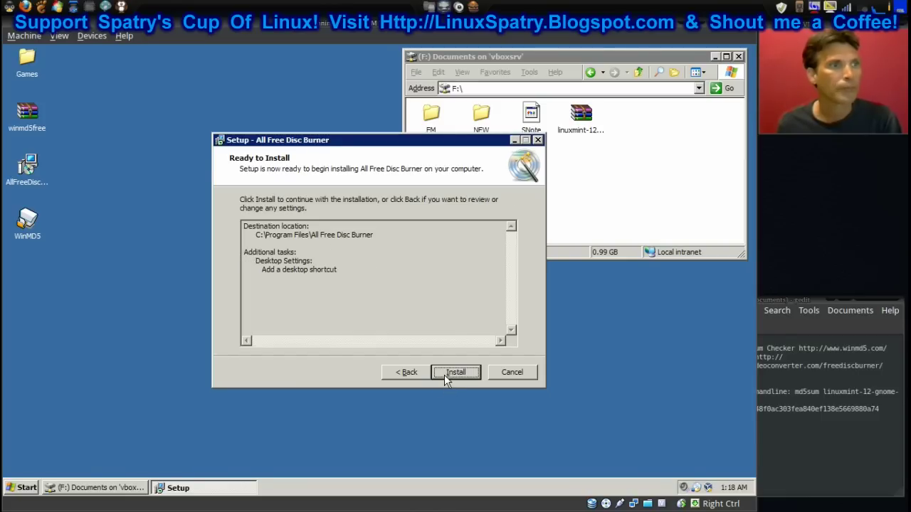
{"action": "left_click", "coordinate": [444, 374]}
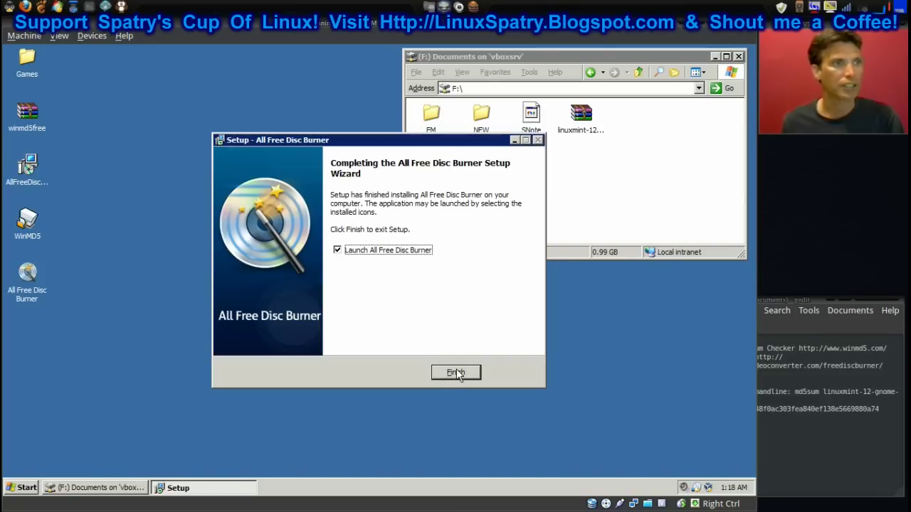
Finish setup with All Free Disc Burner launching, and minimize the Documents window.
{"action": "left_click", "coordinate": [456, 372]}
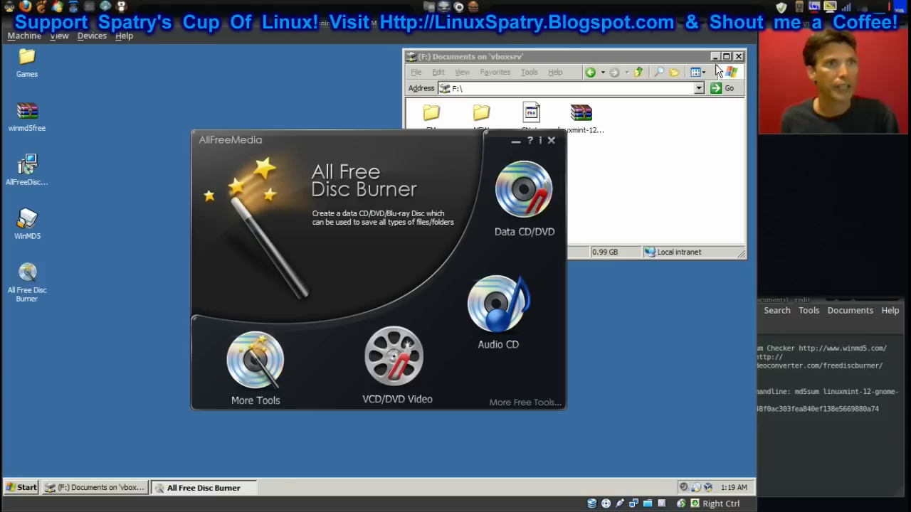
{"action": "left_click", "coordinate": [715, 57]}
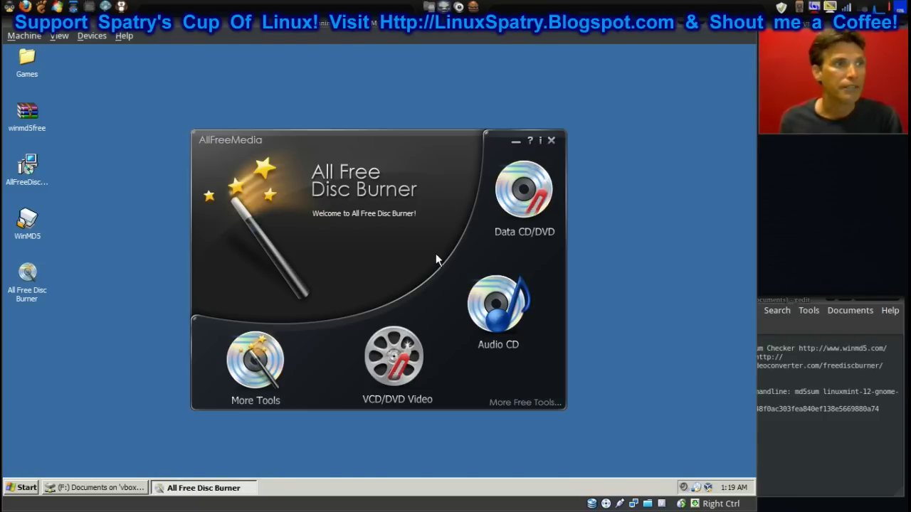
{"action": "left_click", "coordinate": [255, 404]}
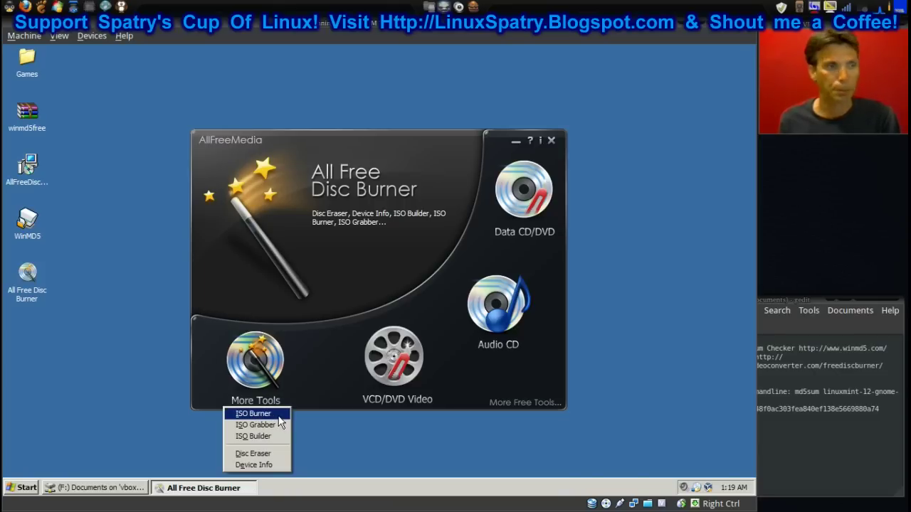
{"action": "left_click", "coordinate": [279, 416]}
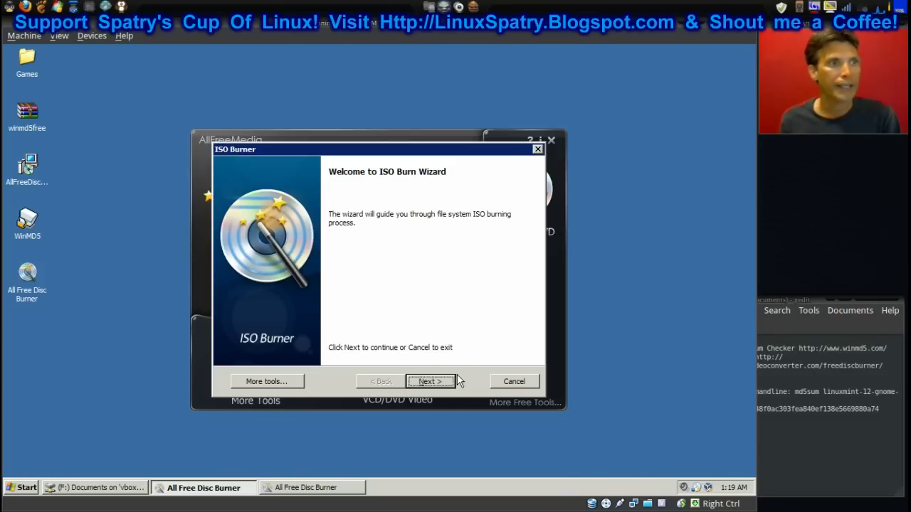
{"action": "left_click", "coordinate": [430, 381]}
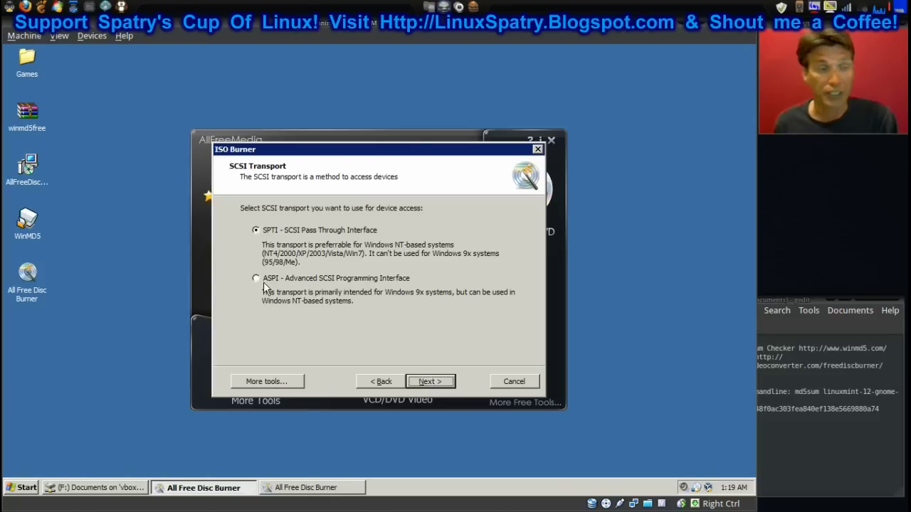
{"action": "left_click", "coordinate": [430, 382]}
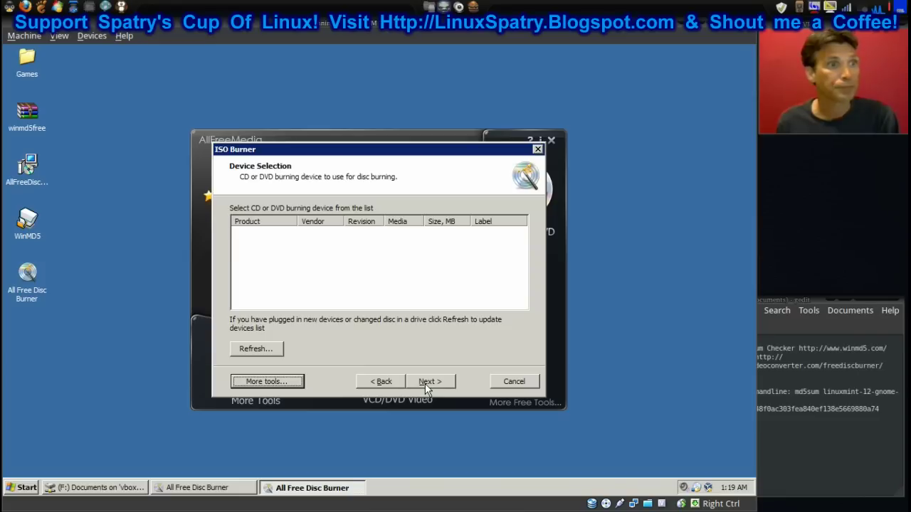
{"action": "left_click", "coordinate": [247, 349]}
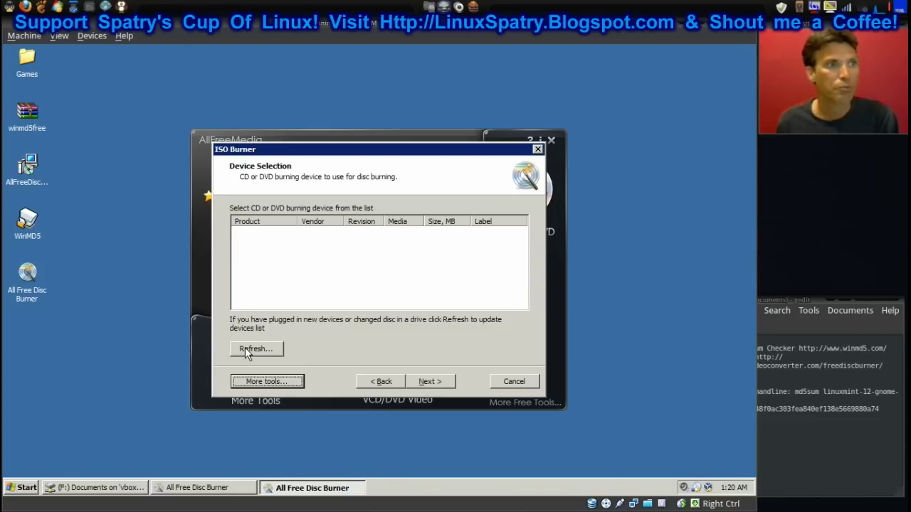
{"action": "left_click", "coordinate": [379, 381]}
{"action": "left_click", "coordinate": [256, 279]}
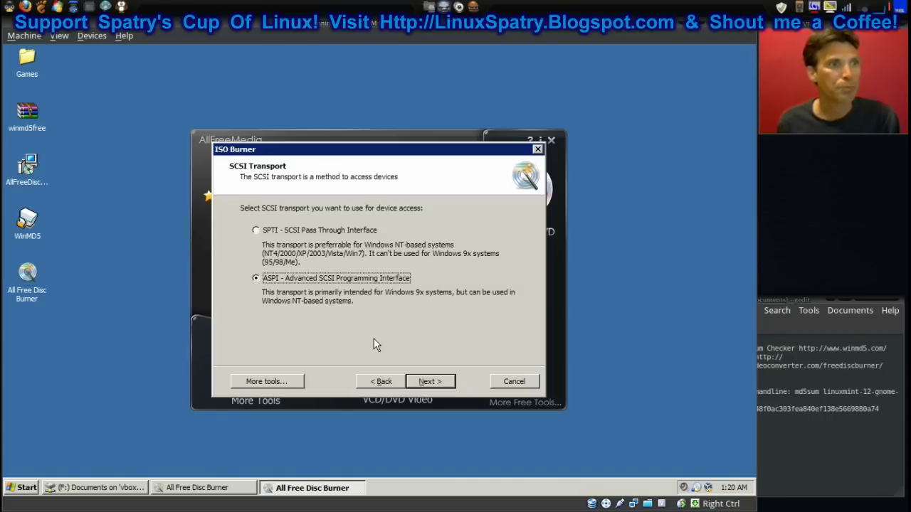
{"action": "left_click", "coordinate": [435, 381]}
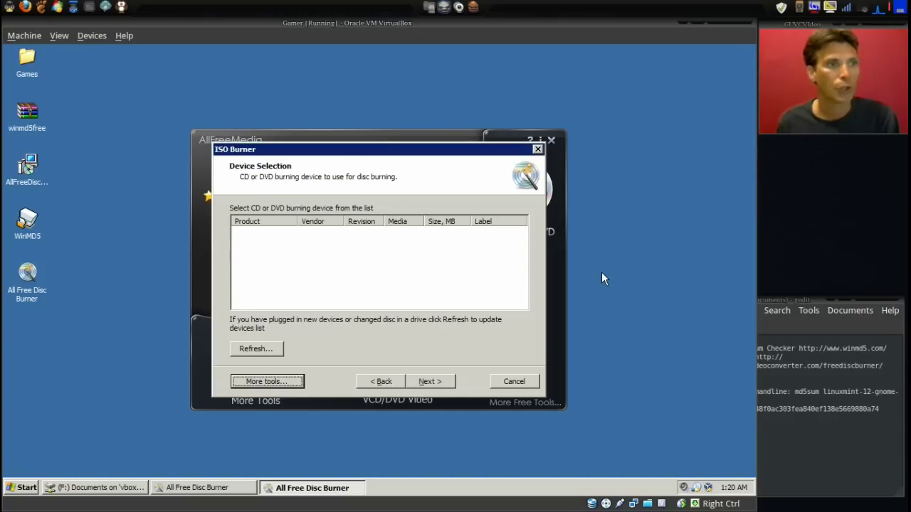
Cancel the ISO Burner wizard and bring up Machine > Close for the Windows XP VM.
{"action": "left_click", "coordinate": [524, 381]}
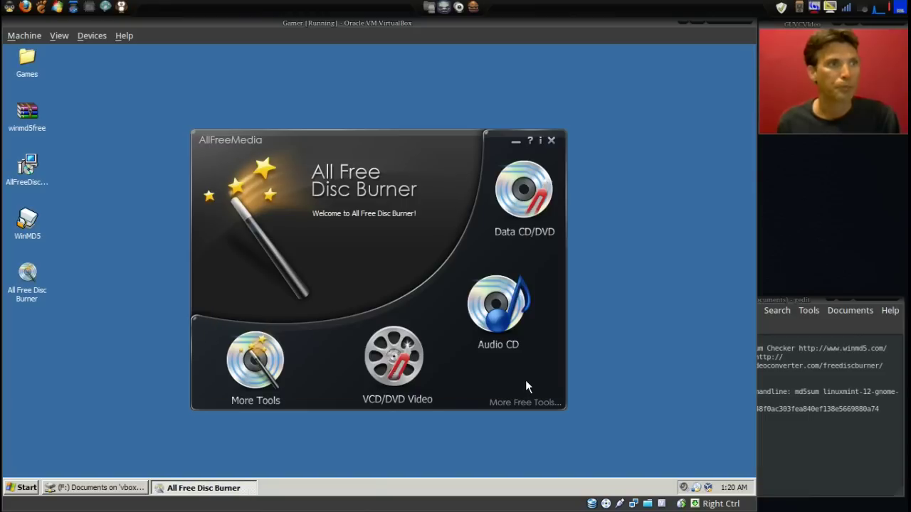
{"action": "left_click", "coordinate": [21, 37]}
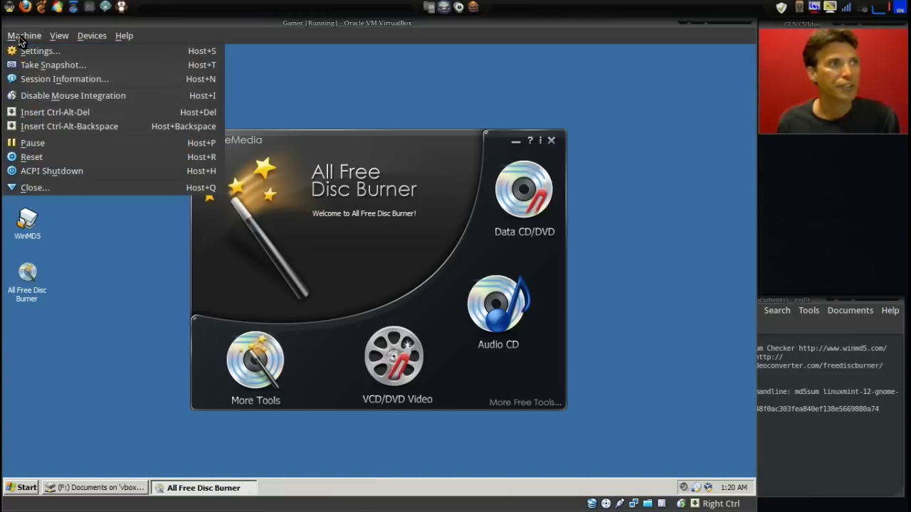
{"action": "left_click", "coordinate": [36, 190]}
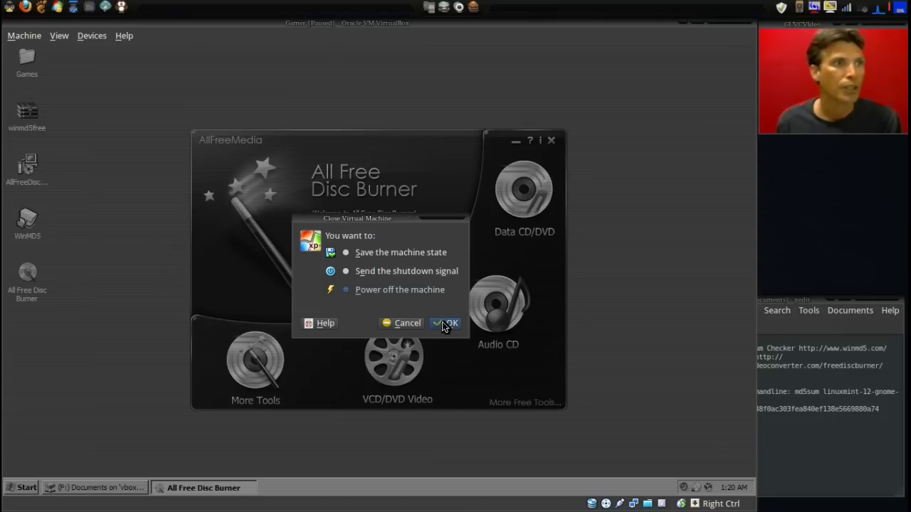
Power off the virtual machine, start the ISO Burner wizard, and use ASPI with the hp DVD writer.
{"action": "left_click", "coordinate": [445, 324]}
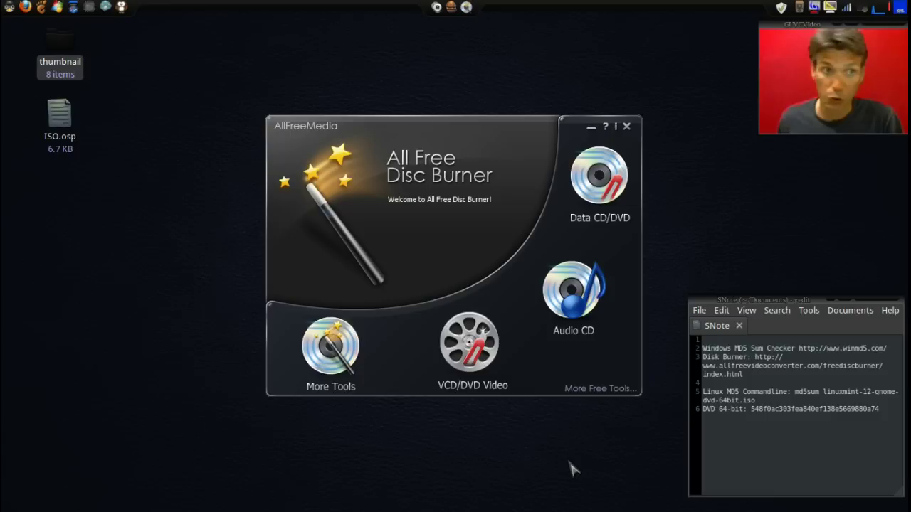
{"action": "left_click", "coordinate": [311, 388]}
{"action": "left_click", "coordinate": [316, 401]}
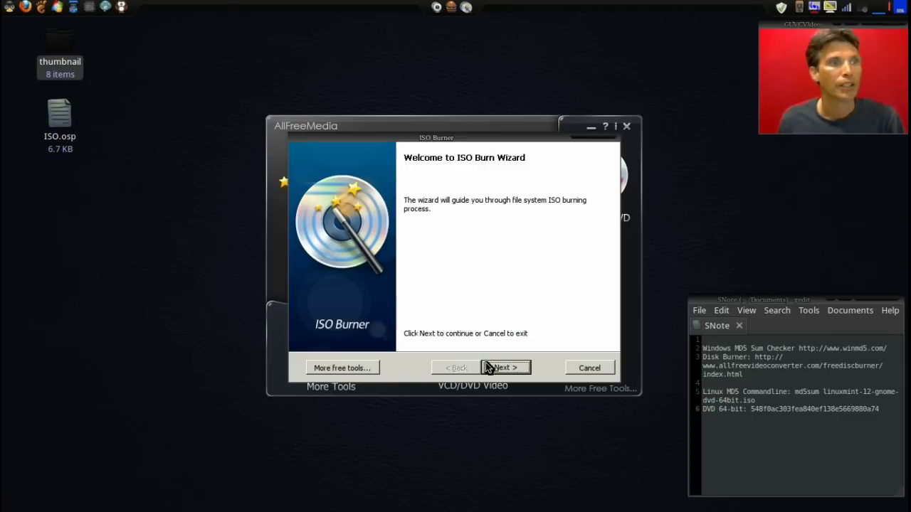
{"action": "left_click", "coordinate": [498, 367]}
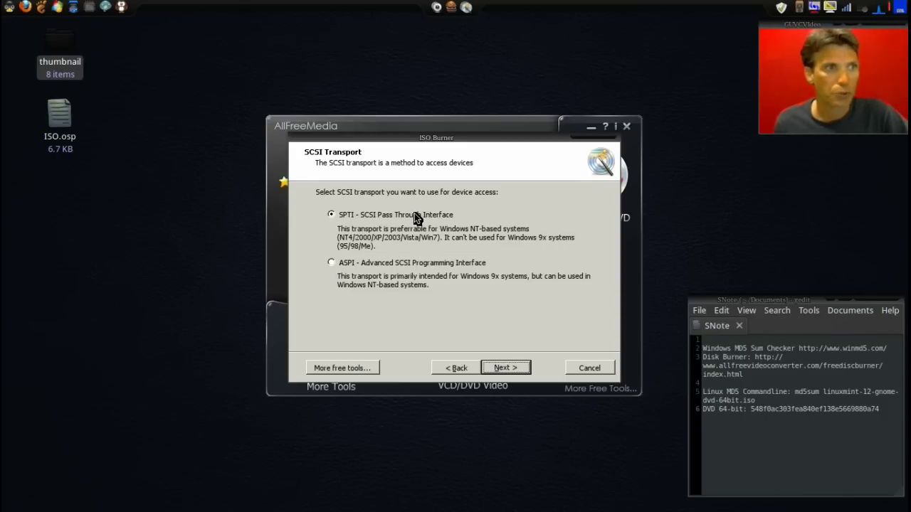
{"action": "left_click", "coordinate": [330, 262]}
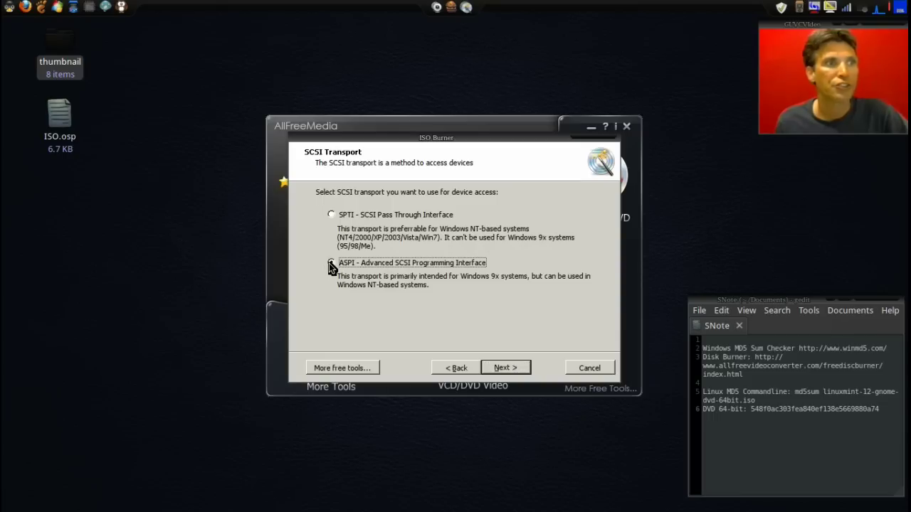
{"action": "left_click", "coordinate": [496, 368]}
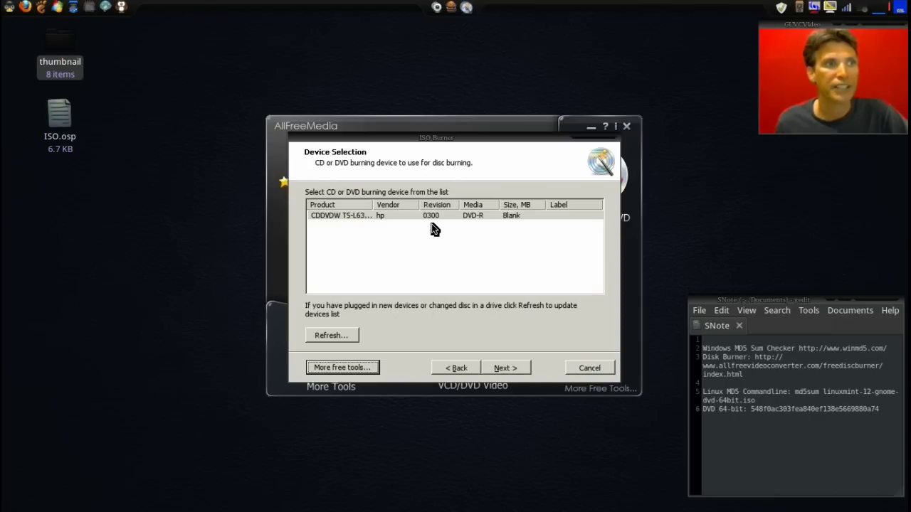
{"action": "left_click", "coordinate": [502, 369]}
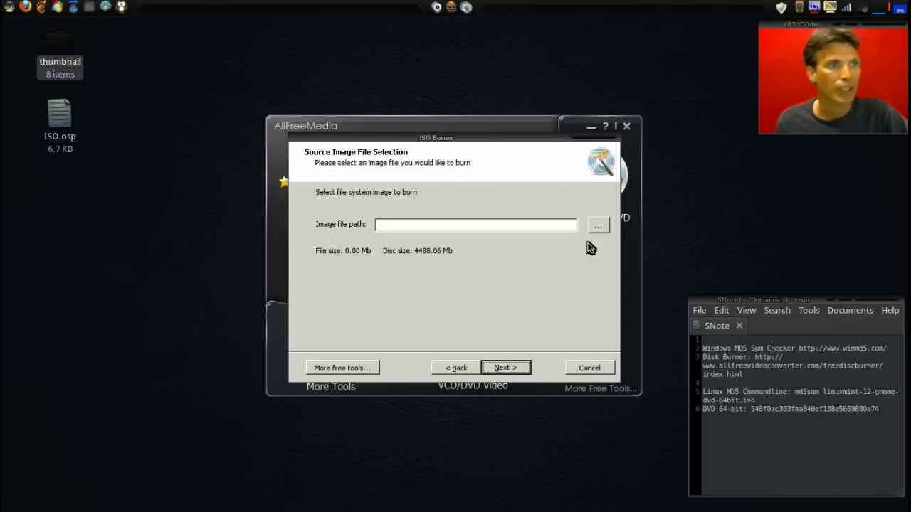
Load linuxmint-12-gnome-dvd-64bit.iso from Documents as the image file to burn.
{"action": "left_click", "coordinate": [598, 226]}
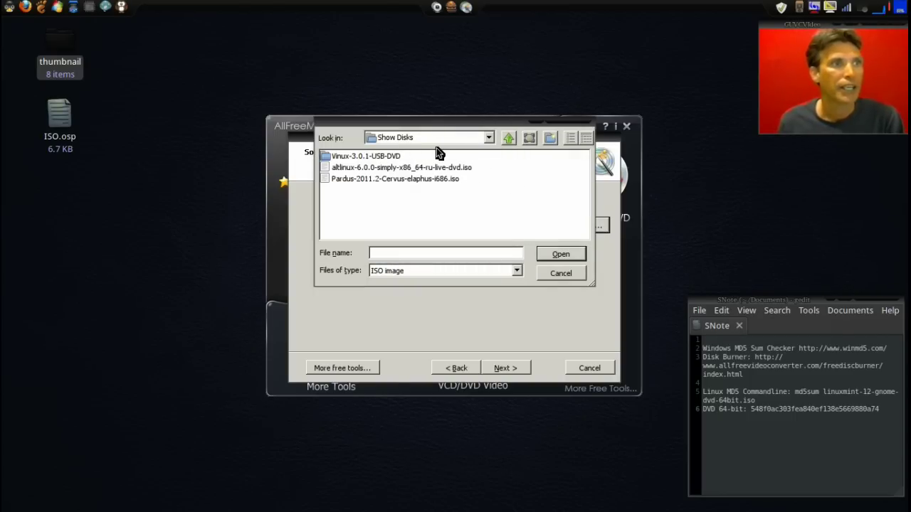
{"action": "left_click", "coordinate": [508, 138]}
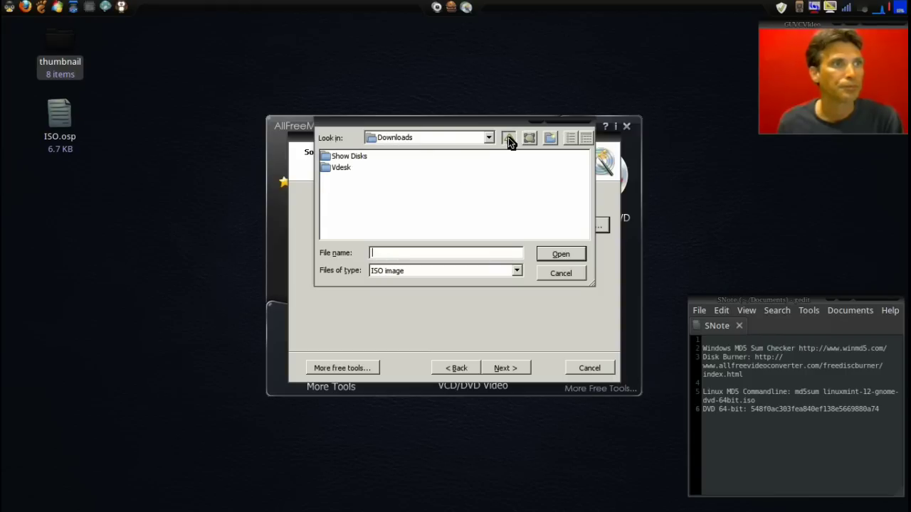
{"action": "left_click", "coordinate": [508, 137]}
{"action": "double_click", "coordinate": [336, 178]}
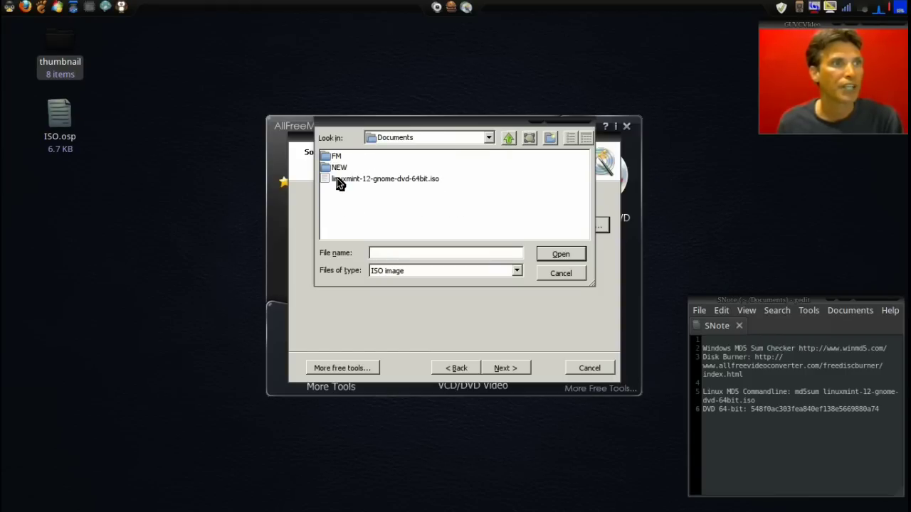
{"action": "left_click", "coordinate": [338, 178]}
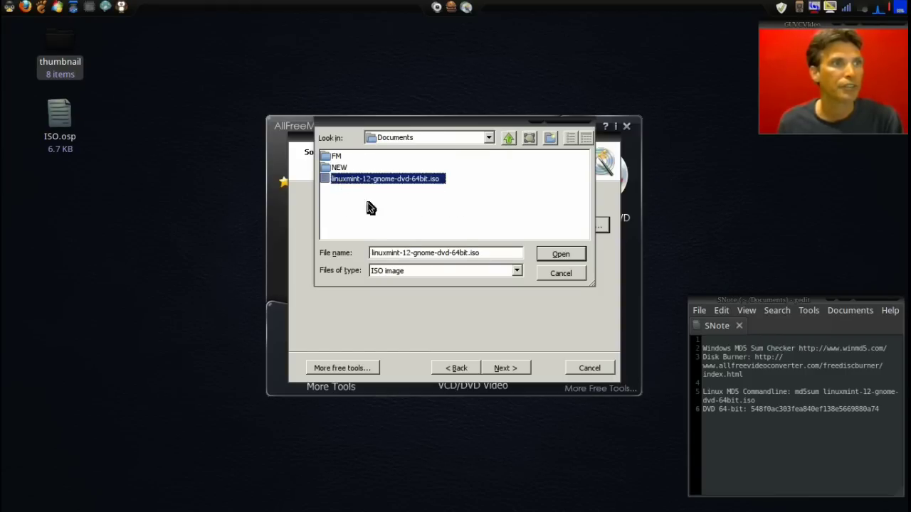
{"action": "left_click", "coordinate": [559, 256]}
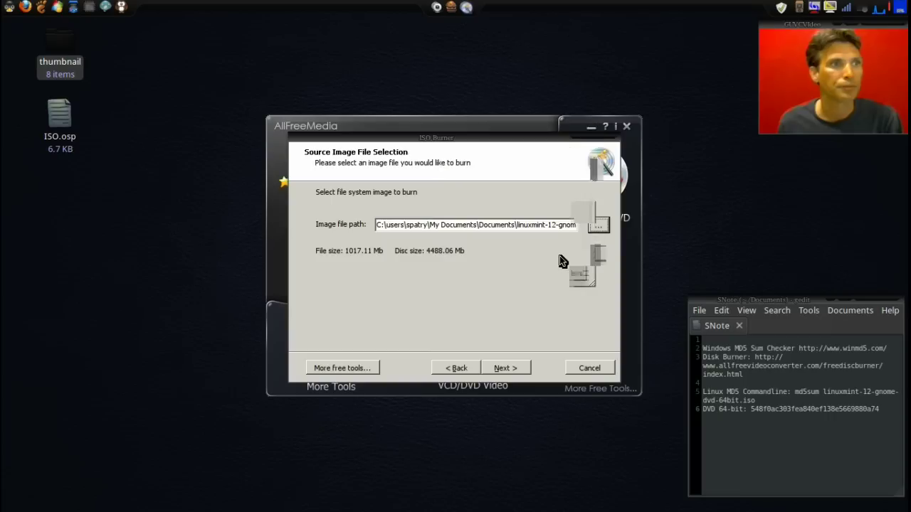
Keep Track-At-Once, enable optimum power calibration at 3.0x speed, review the summary, then cancel the wizard.
{"action": "left_click", "coordinate": [512, 367]}
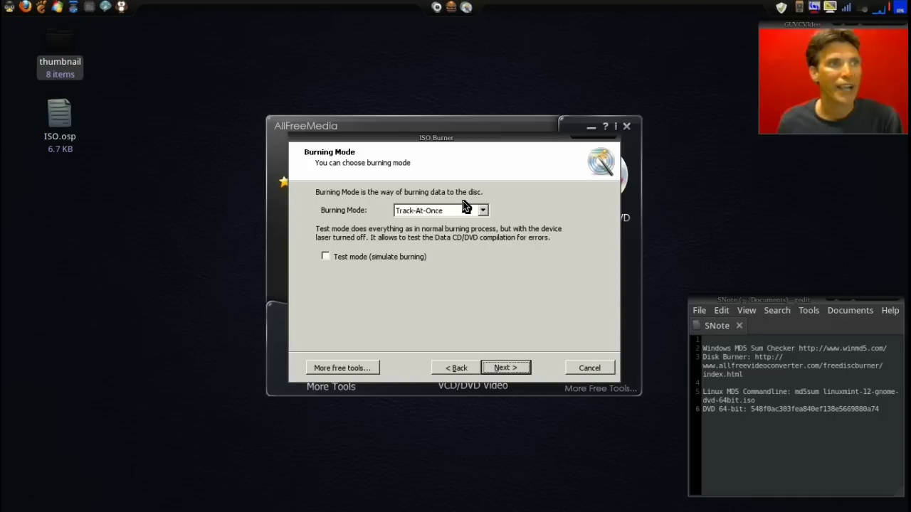
{"action": "left_click", "coordinate": [496, 365]}
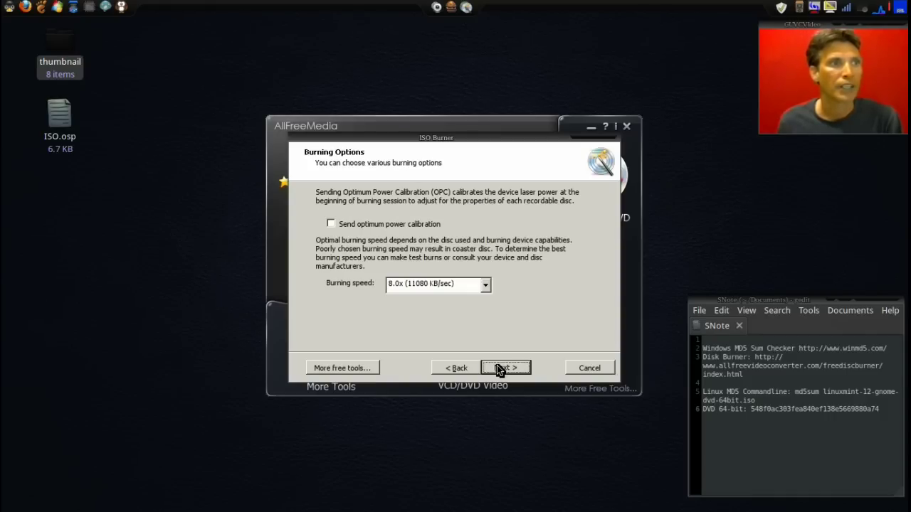
{"action": "left_click", "coordinate": [336, 228]}
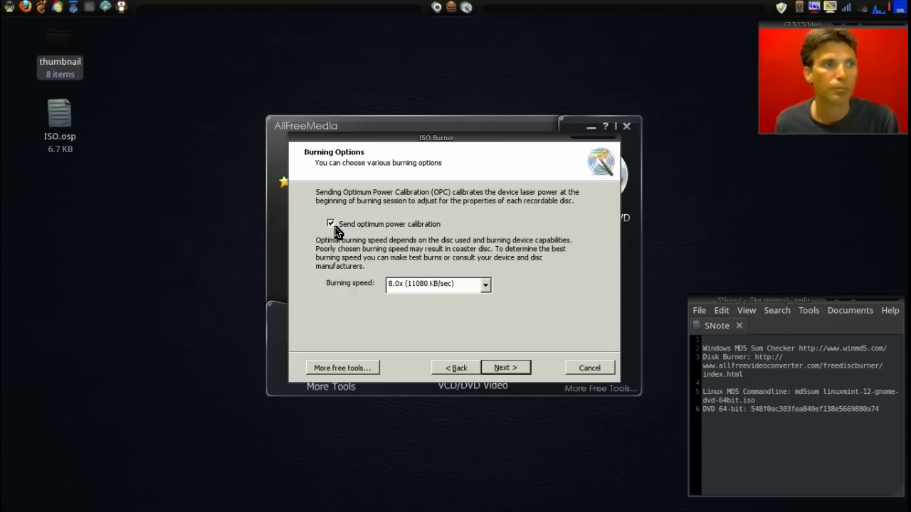
{"action": "left_click", "coordinate": [484, 286]}
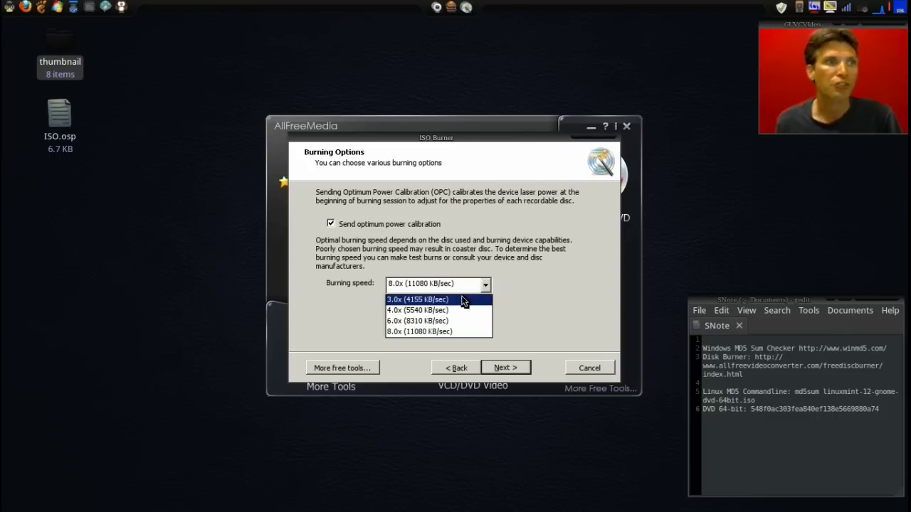
{"action": "left_click", "coordinate": [439, 301]}
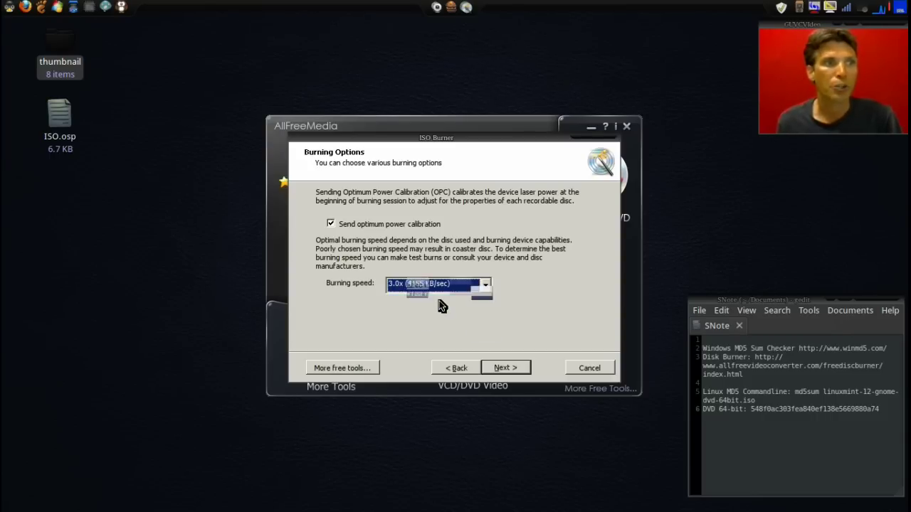
{"action": "left_click", "coordinate": [507, 368]}
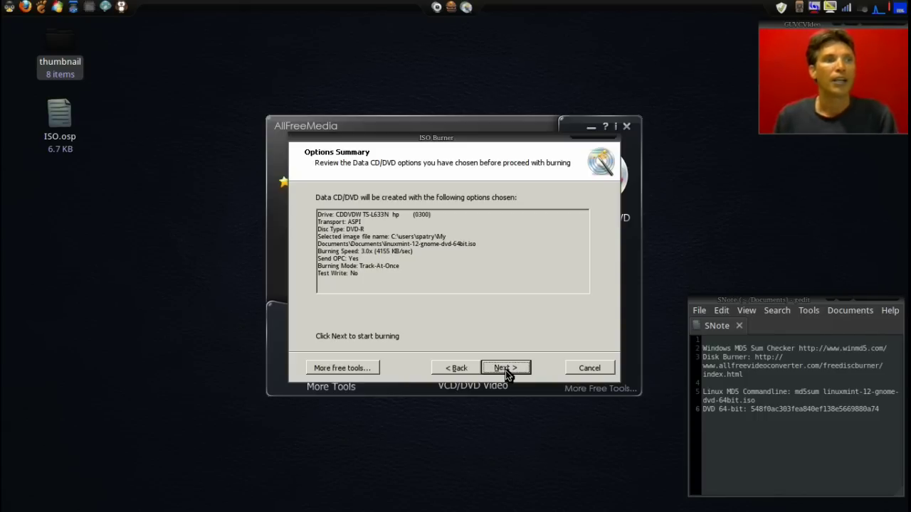
{"action": "left_click", "coordinate": [596, 366]}
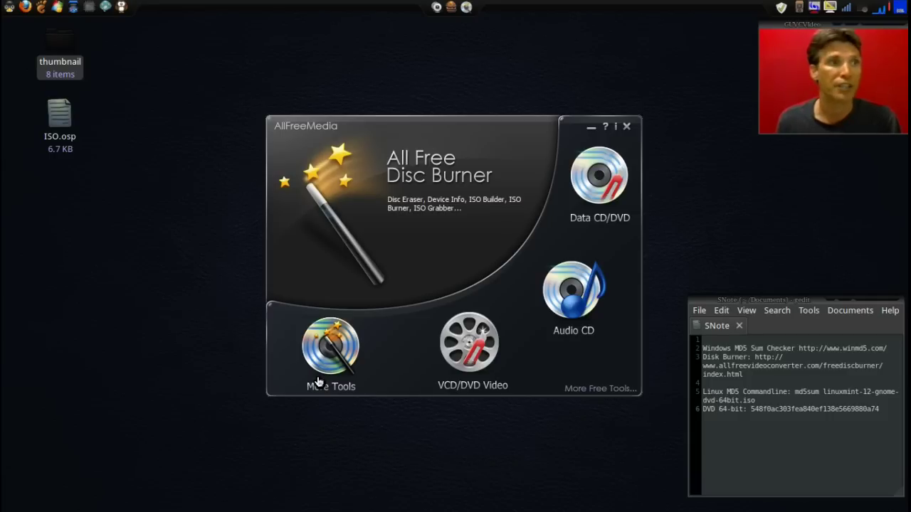
Move the All Free Disc Burner window aside and close the program.
{"action": "left_click_drag", "start_coordinate": [421, 131], "coordinate": [442, 96]}
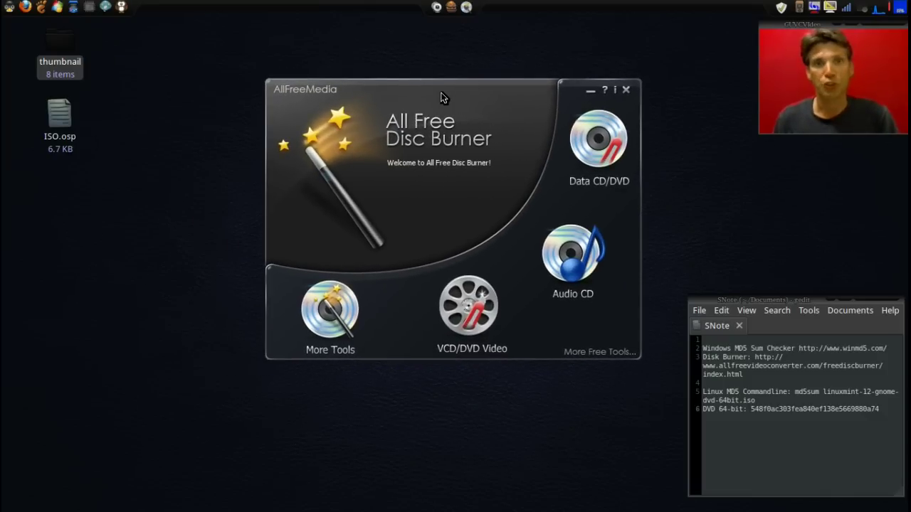
{"action": "left_click", "coordinate": [627, 91]}
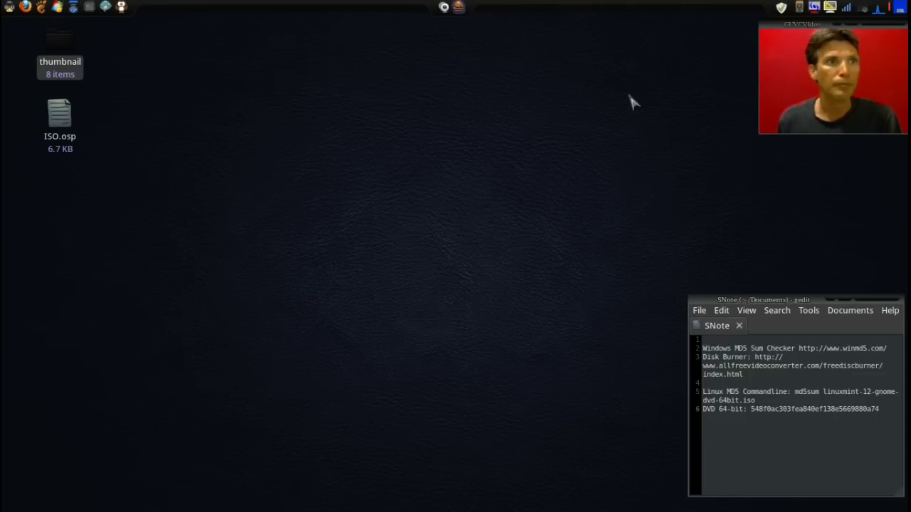
Search the application menu for 'brasero' and launch Brasero.
{"action": "left_click", "coordinate": [11, 13]}
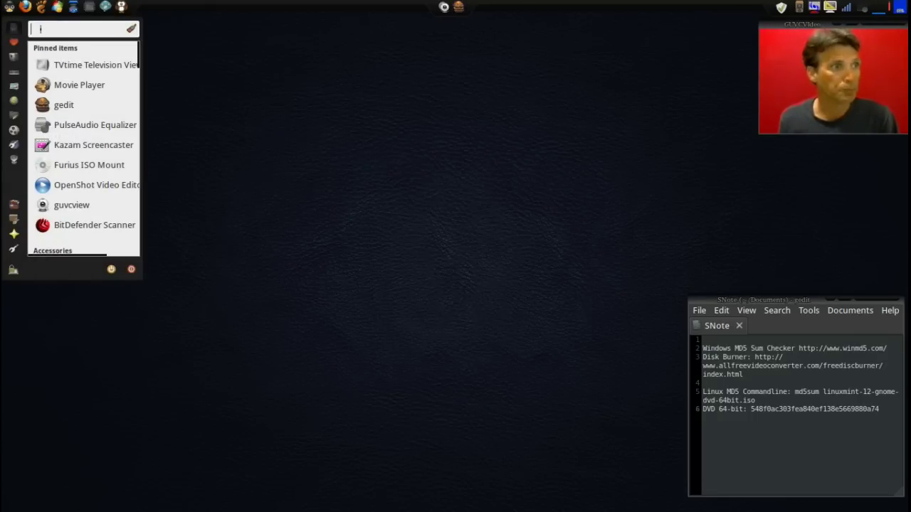
{"action": "type", "text": "bra"}
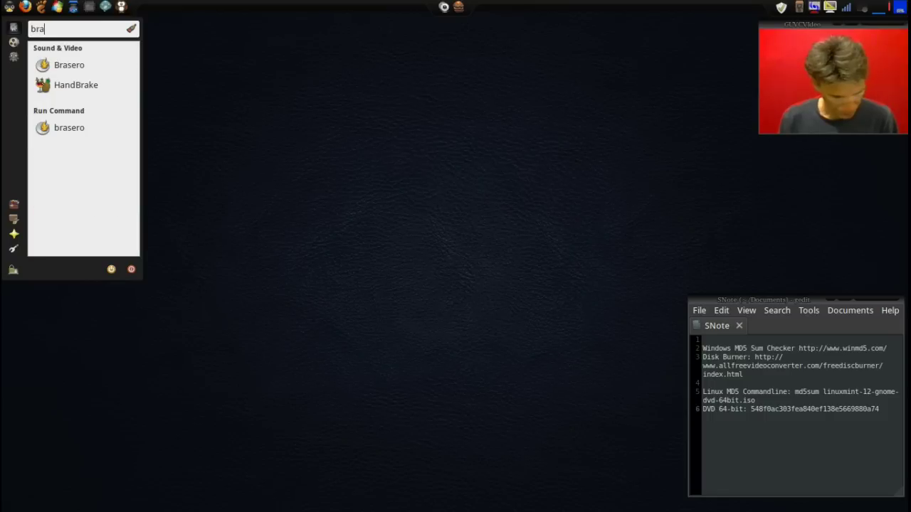
{"action": "type", "text": "sero"}
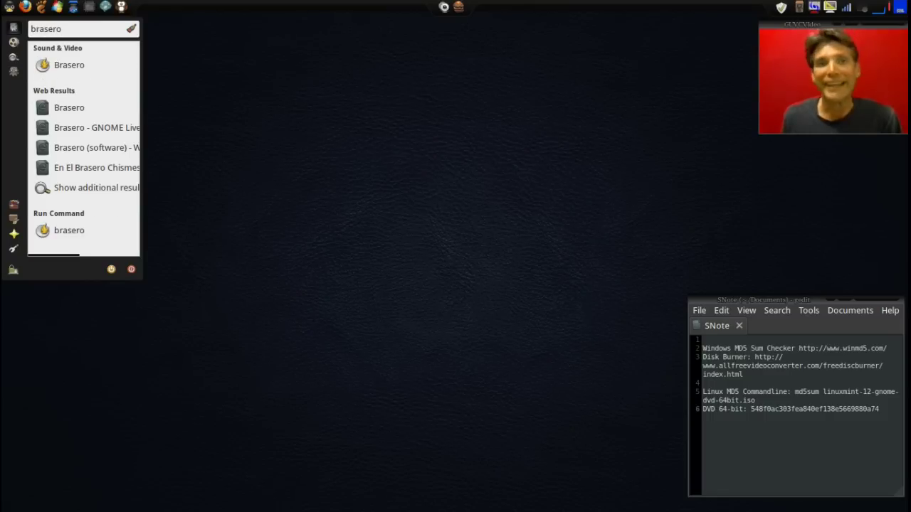
{"action": "left_click", "coordinate": [56, 76]}
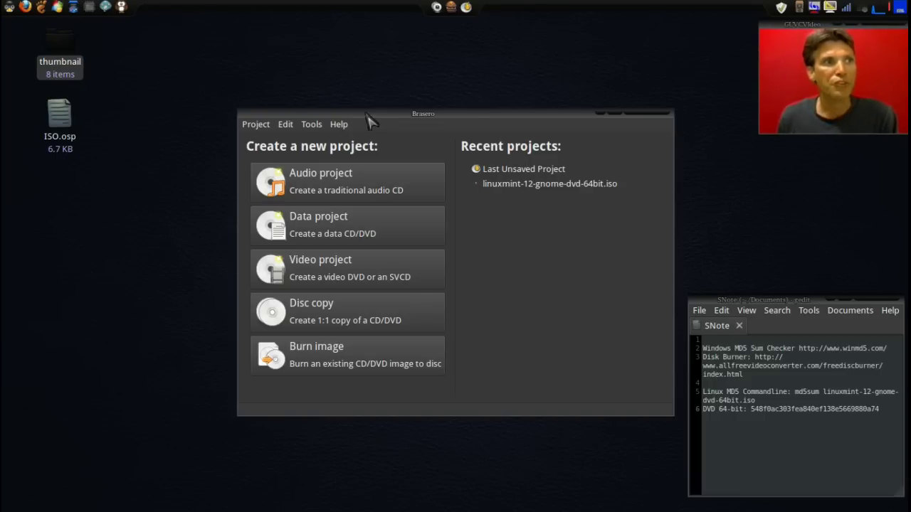
Start a Burn image project using linuxmint-12-gnome-dvd-64bit.iso from Documents as the disc image.
{"action": "left_click_drag", "start_coordinate": [370, 122], "coordinate": [256, 47]}
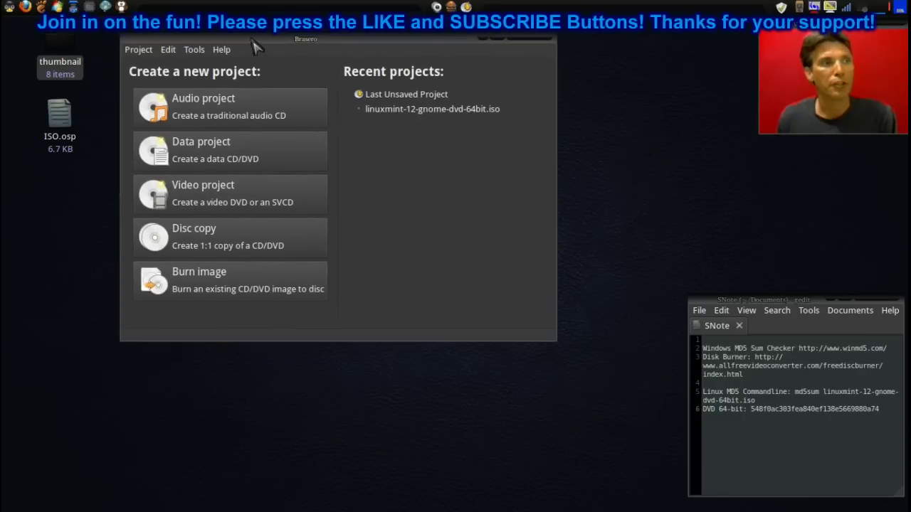
{"action": "left_click", "coordinate": [196, 288]}
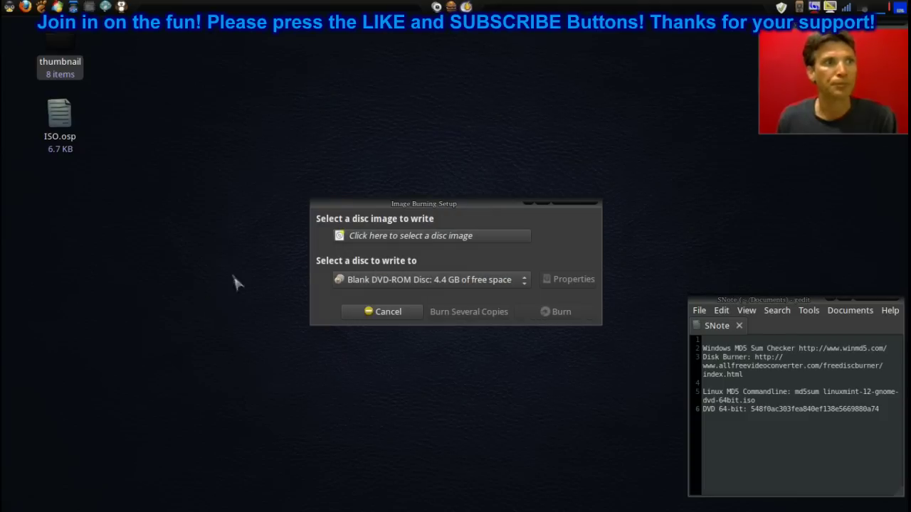
{"action": "left_click", "coordinate": [358, 238]}
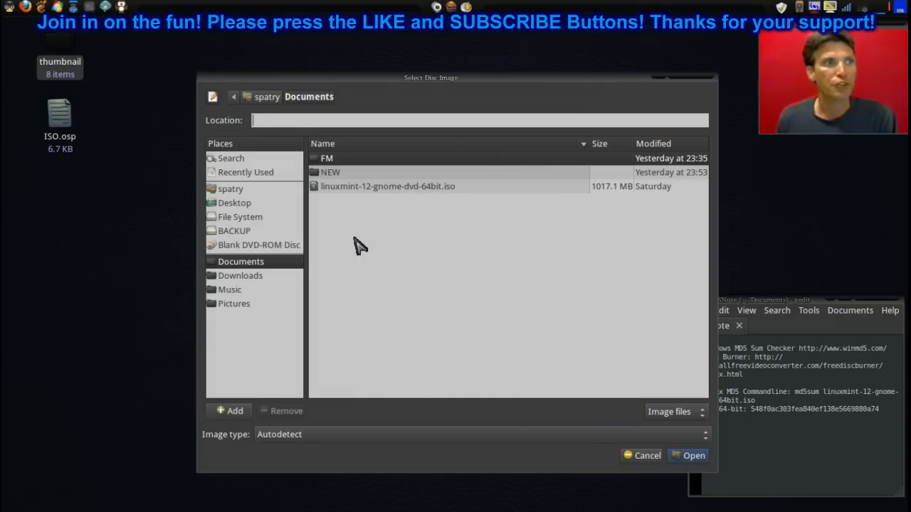
{"action": "left_click", "coordinate": [378, 189]}
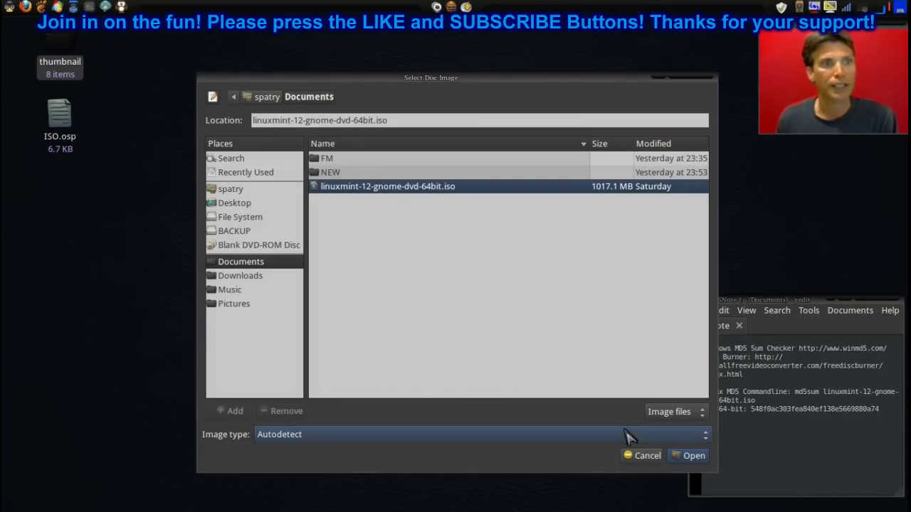
{"action": "left_click", "coordinate": [694, 457]}
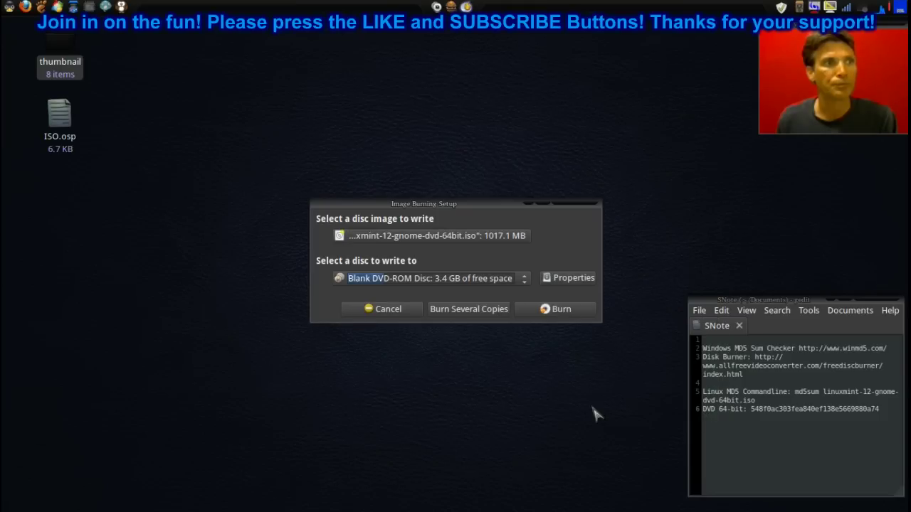
Set the DVD drive's burning speed to 3.0× (DVD) in its properties and close them.
{"action": "left_click", "coordinate": [570, 279]}
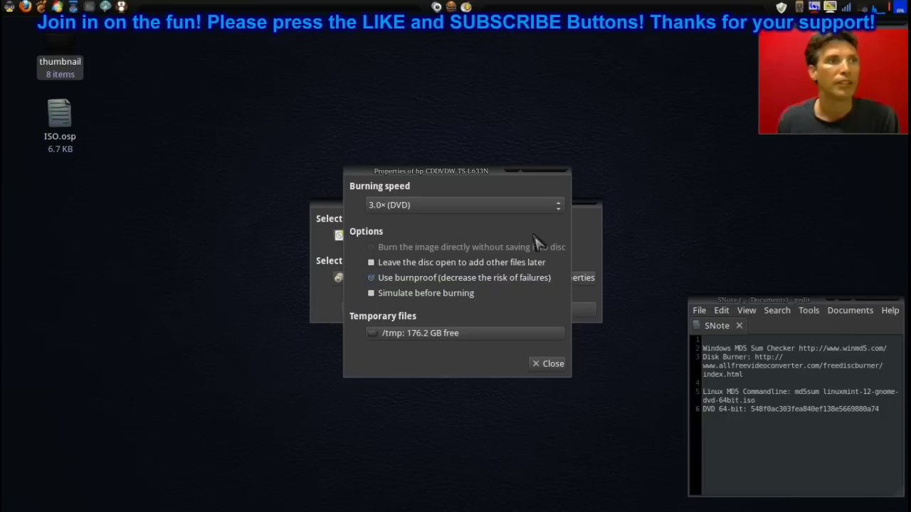
{"action": "left_click", "coordinate": [509, 210]}
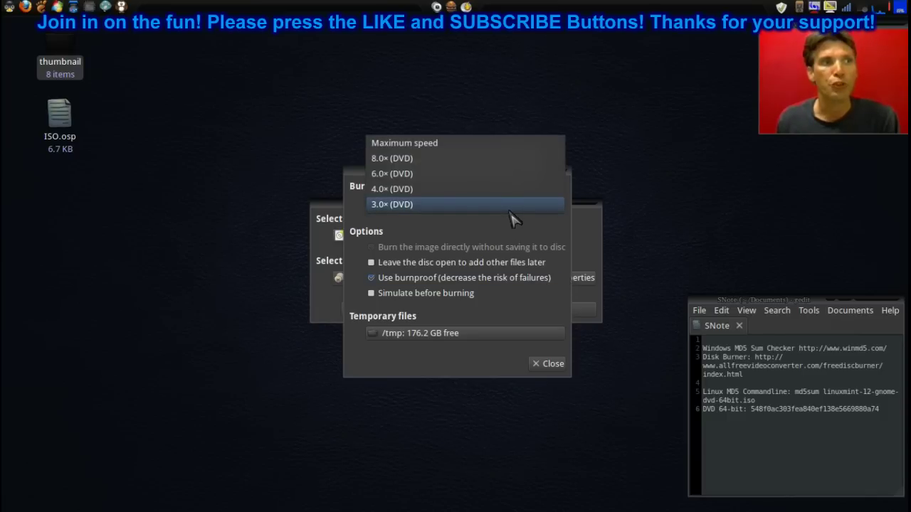
{"action": "left_click", "coordinate": [464, 208]}
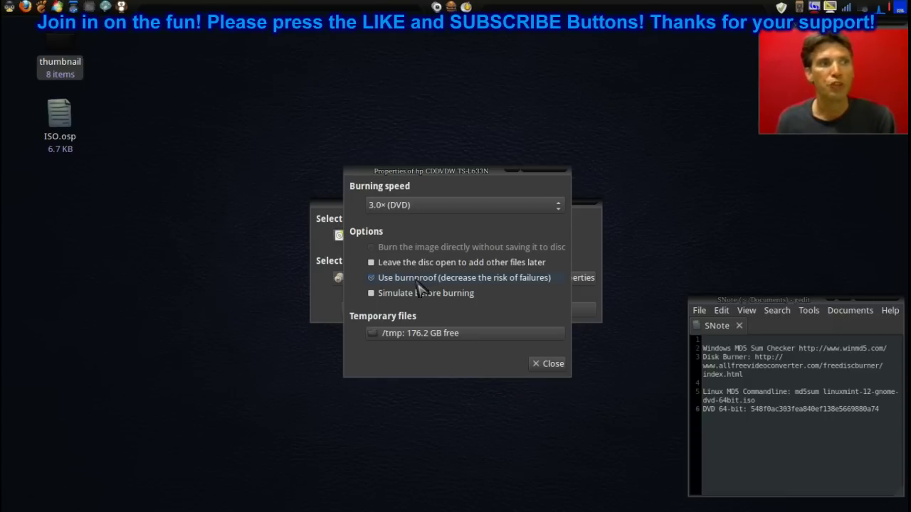
{"action": "left_click", "coordinate": [552, 364]}
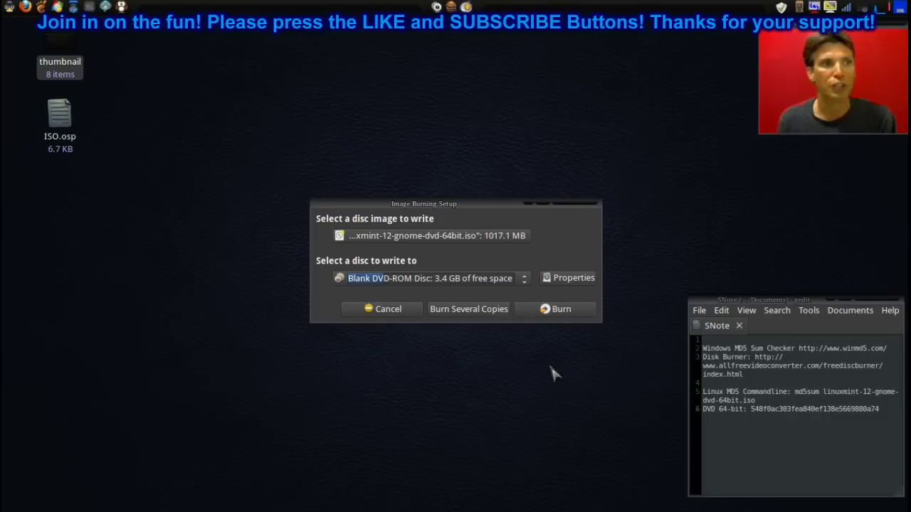